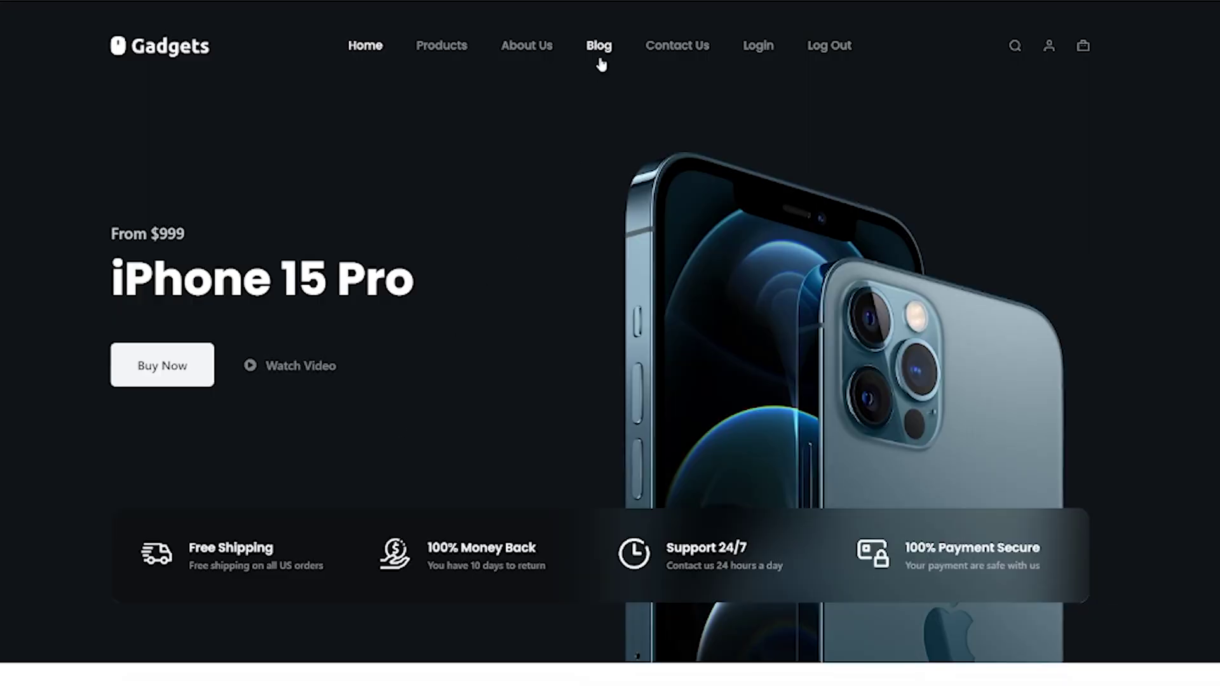
# Open the VR kits guide post from the site's Blog page and scroll through it
pyautogui.click(600, 50)
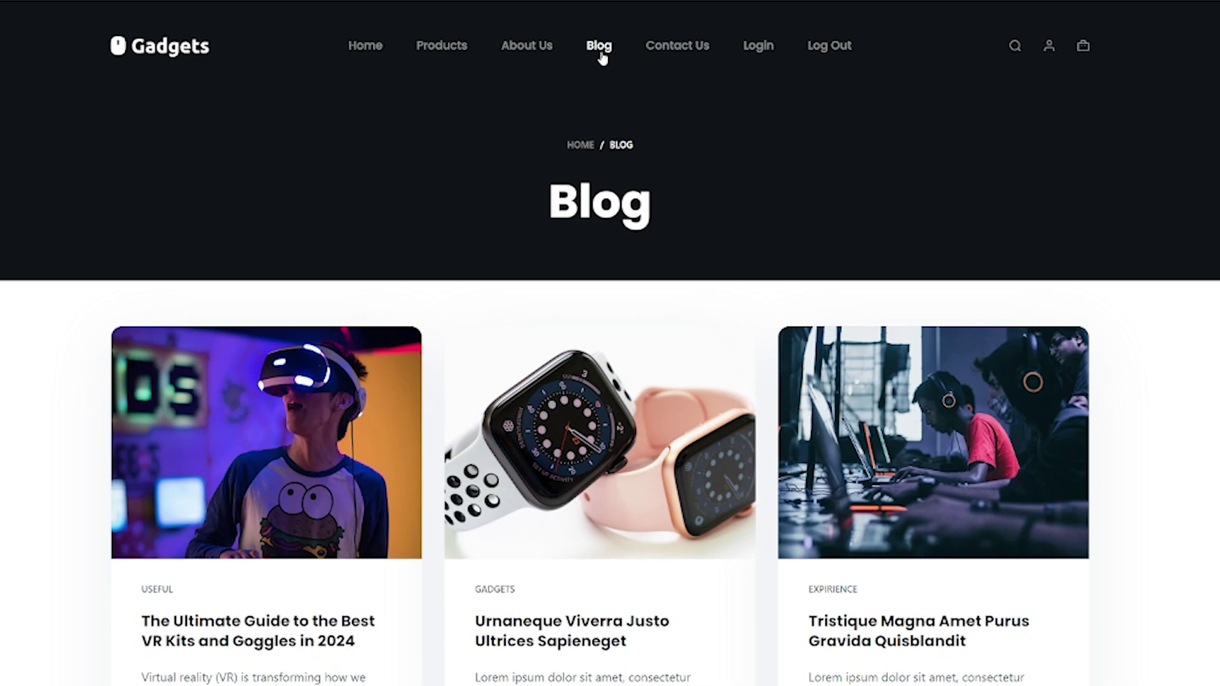
pyautogui.click(281, 536)
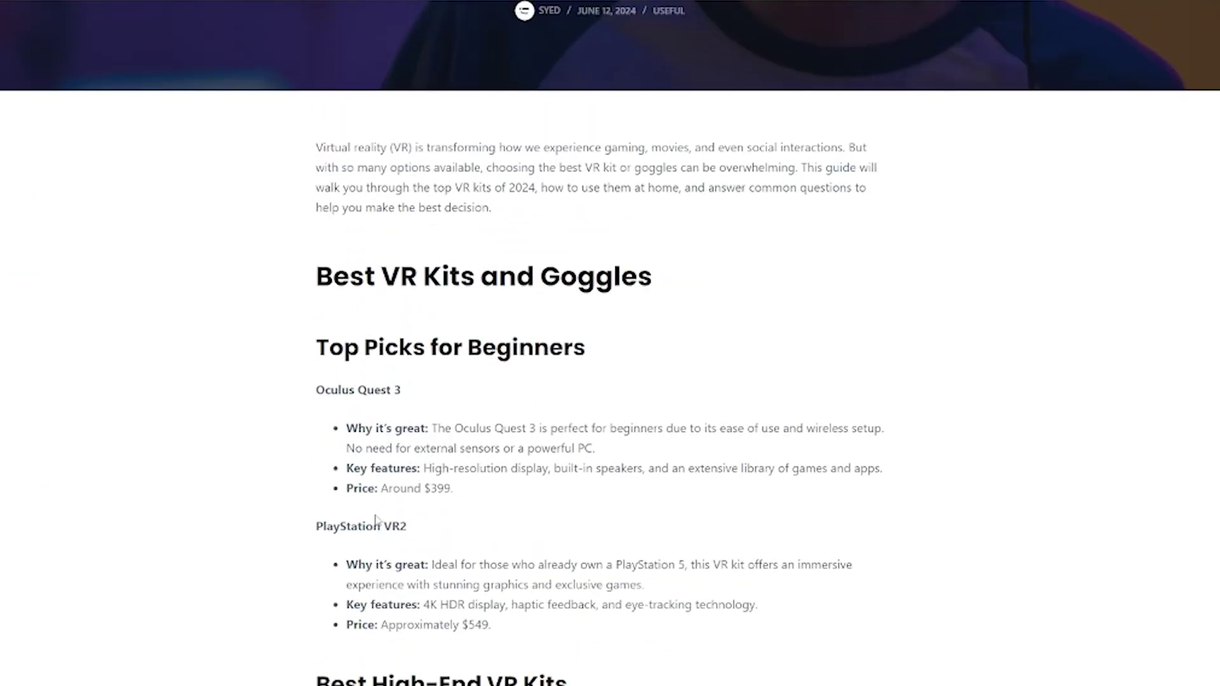
pyautogui.scroll(5, 376, 520)
pyautogui.scroll(-10, 376, 519)
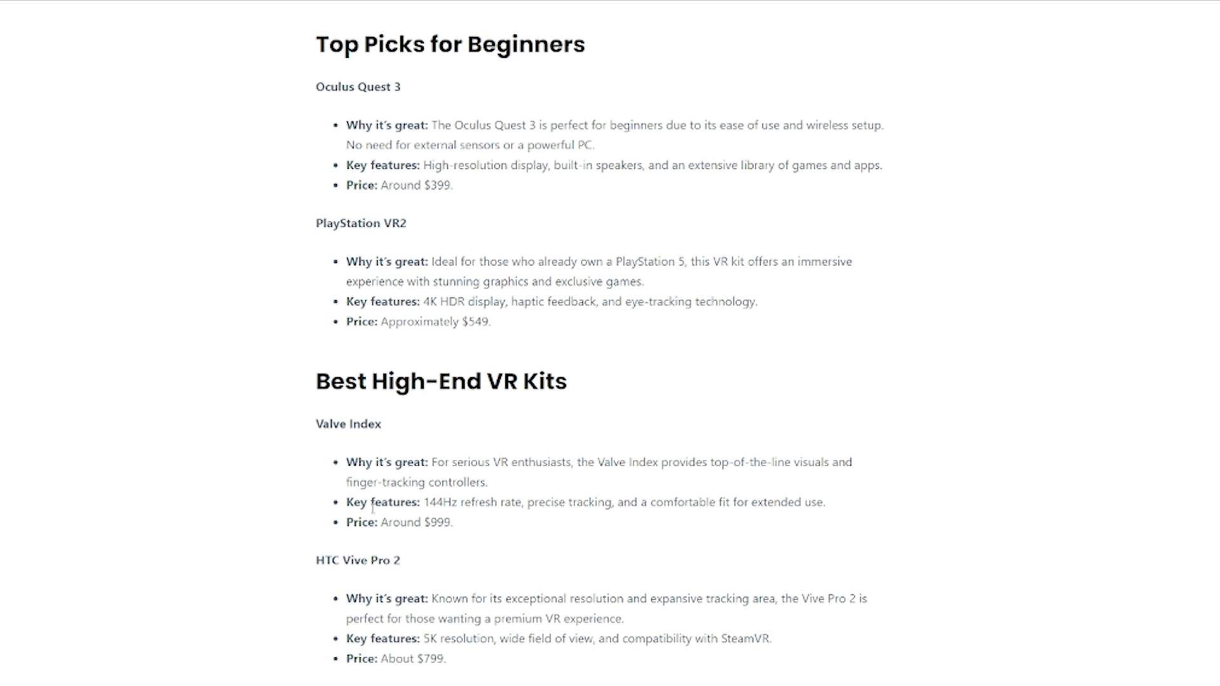
pyautogui.scroll(15, 372, 507)
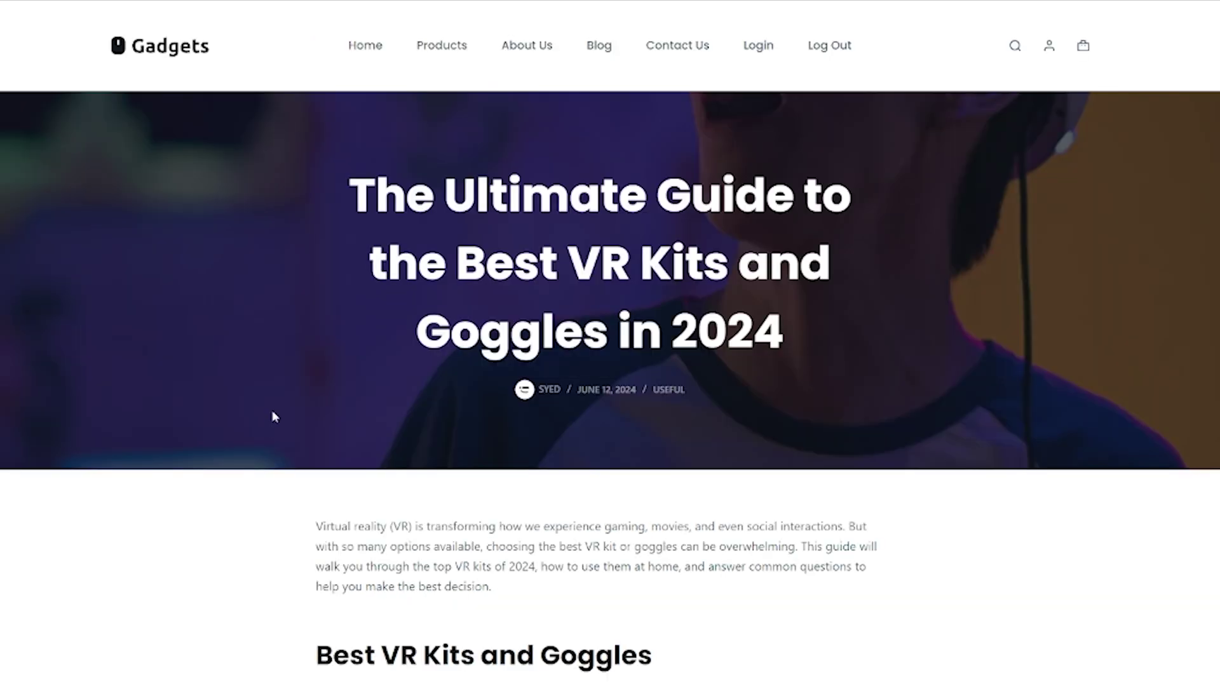
pyautogui.scroll(-10, 274, 424)
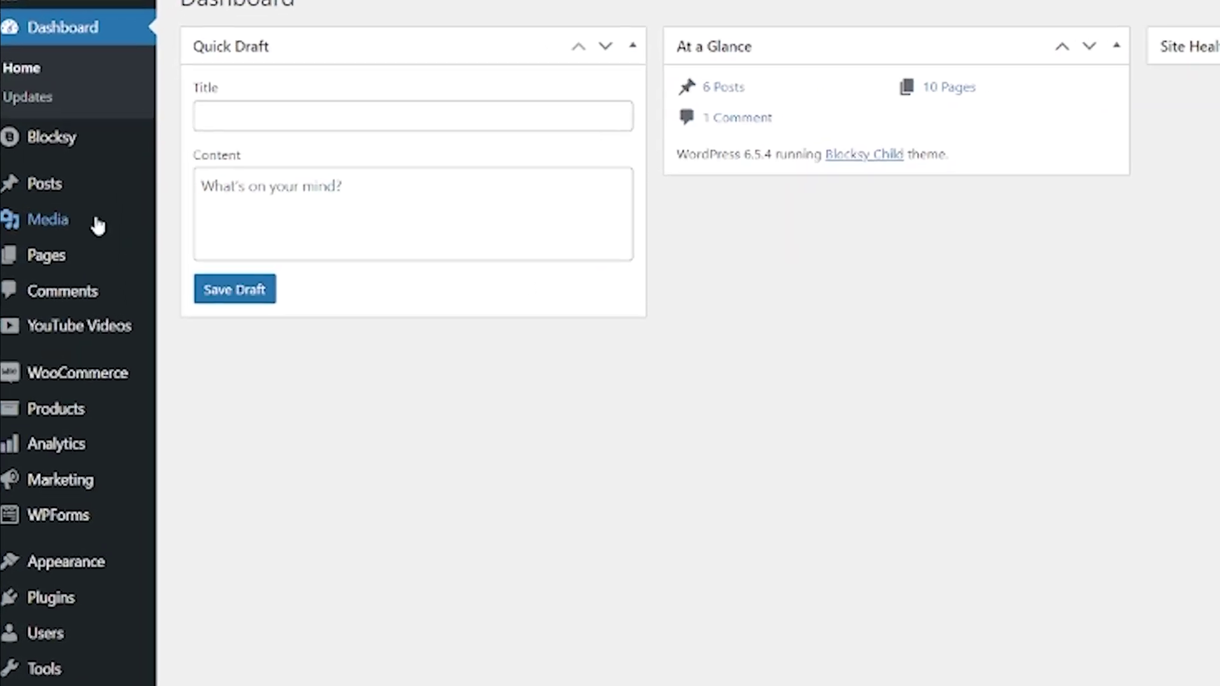
# Open the VR kits guide post for editing from All Posts
pyautogui.moveTo(59, 190)
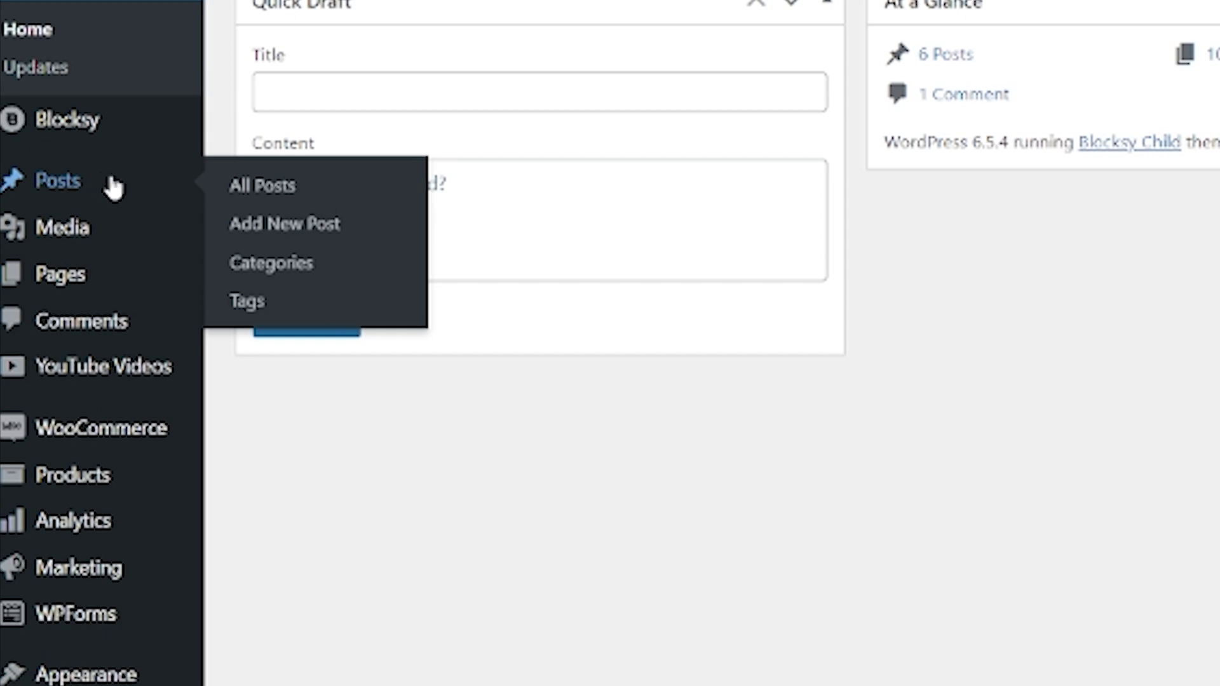
pyautogui.click(261, 191)
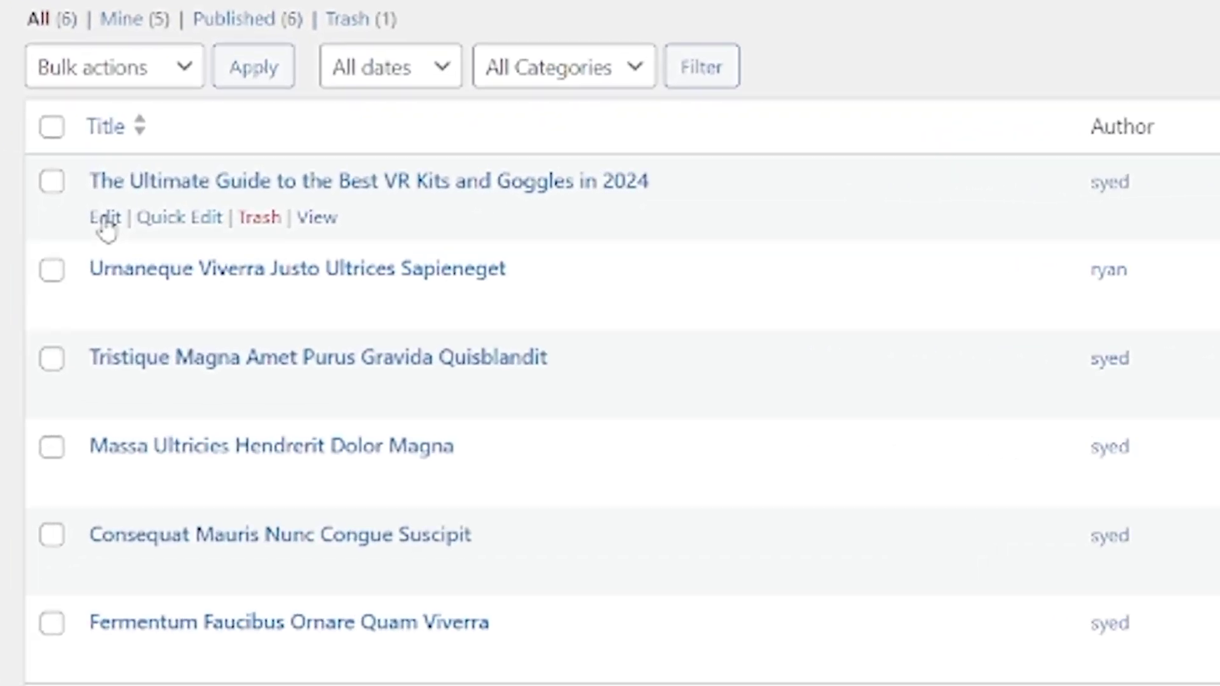
pyautogui.click(105, 221)
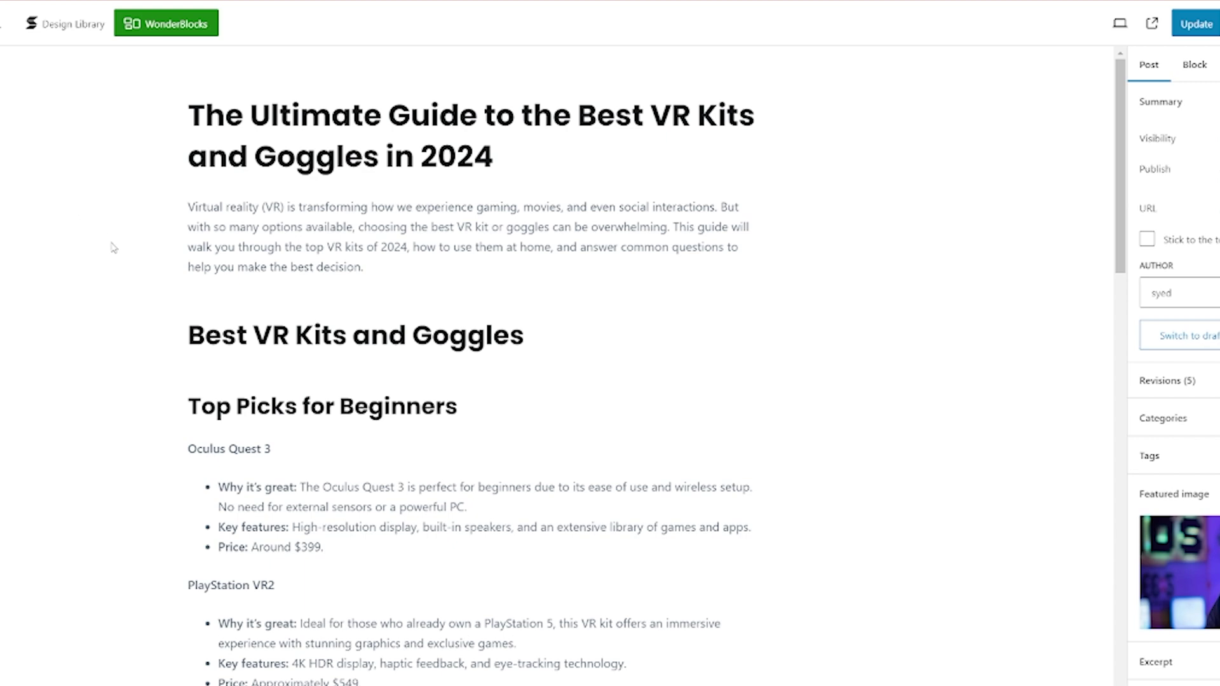
# Add an empty block after the Oculus Quest 3 'Price: Around $399.' line
pyautogui.scroll(-3, 387, 293)
pyautogui.scroll(-2, 386, 294)
pyautogui.scroll(1, 386, 293)
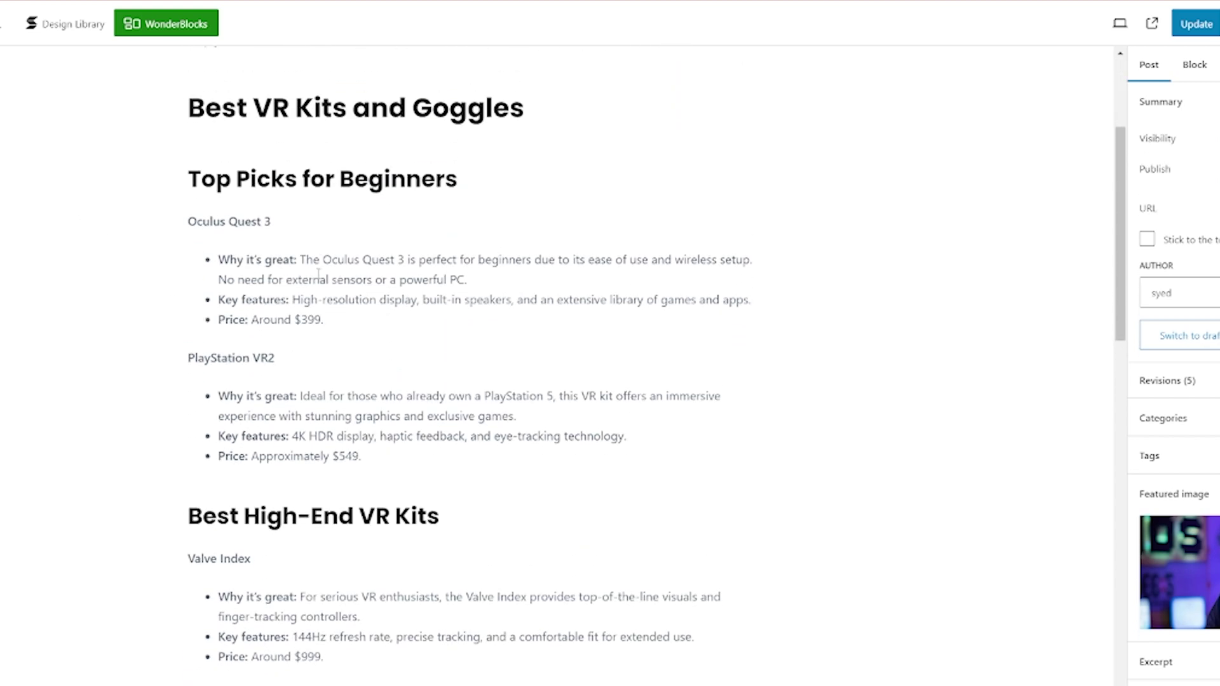
pyautogui.click(333, 319)
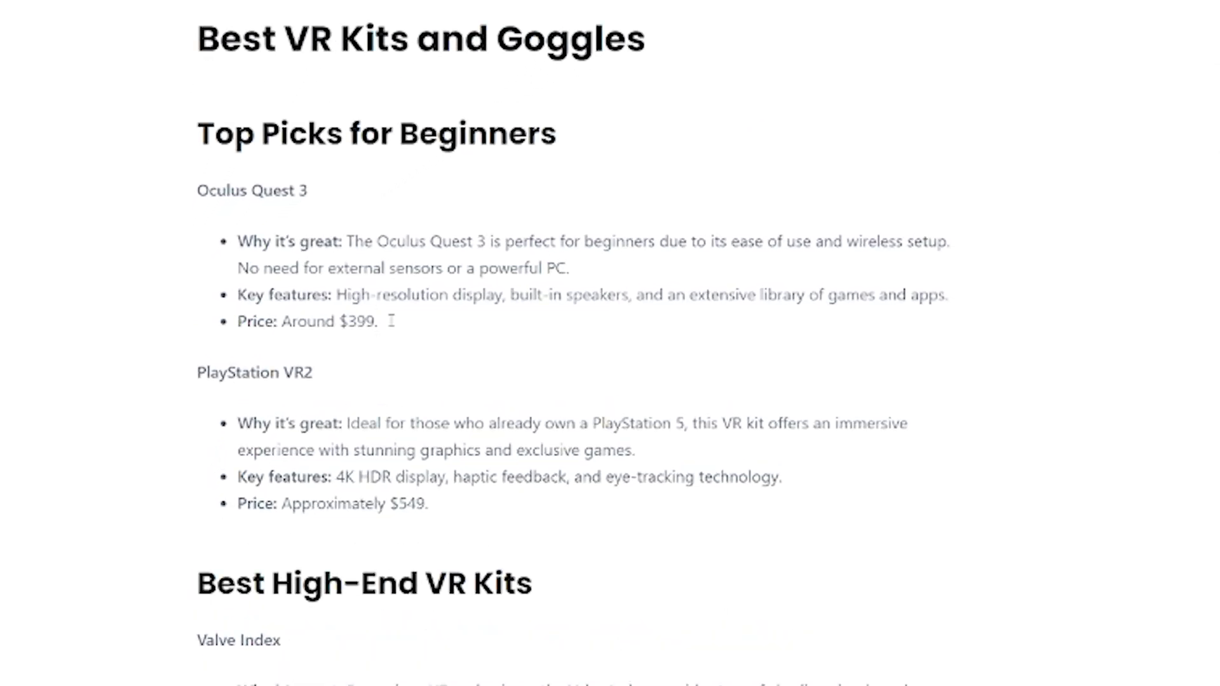
pyautogui.press('Return')
pyautogui.press('Return')
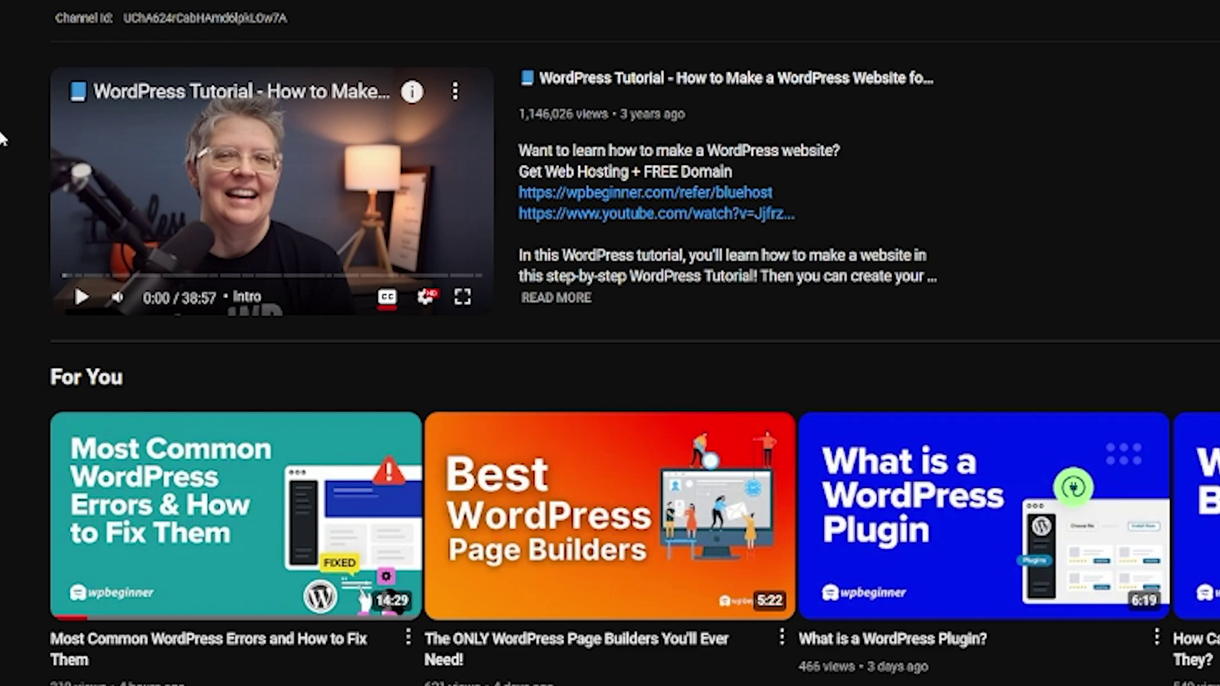
# Copy the share link of the 'Most Common WordPress Errors and How to Fix Them' video
pyautogui.moveTo(216, 578)
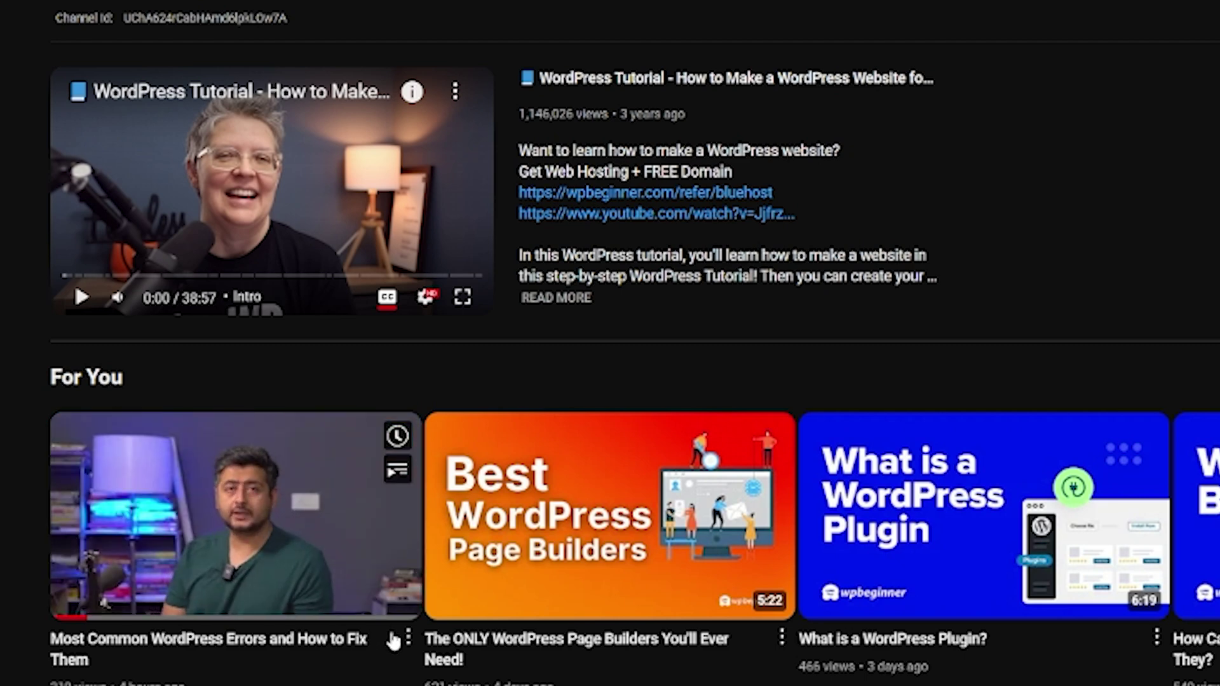
pyautogui.click(408, 641)
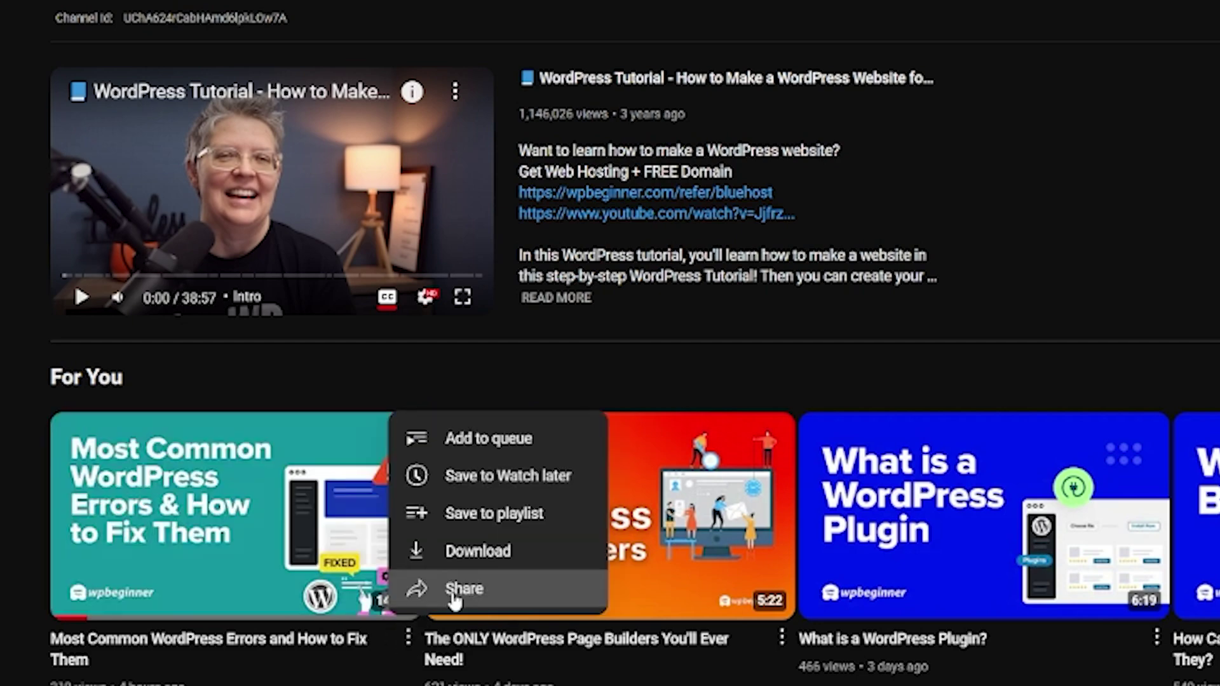
pyautogui.click(463, 589)
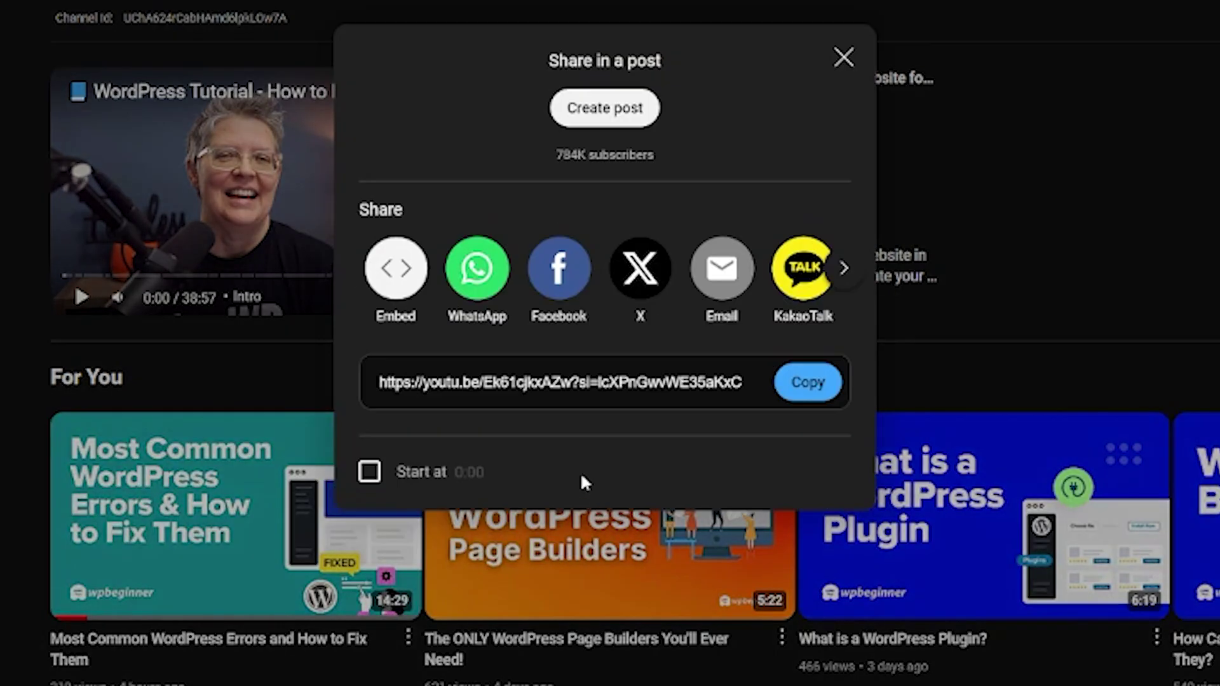
pyautogui.click(808, 386)
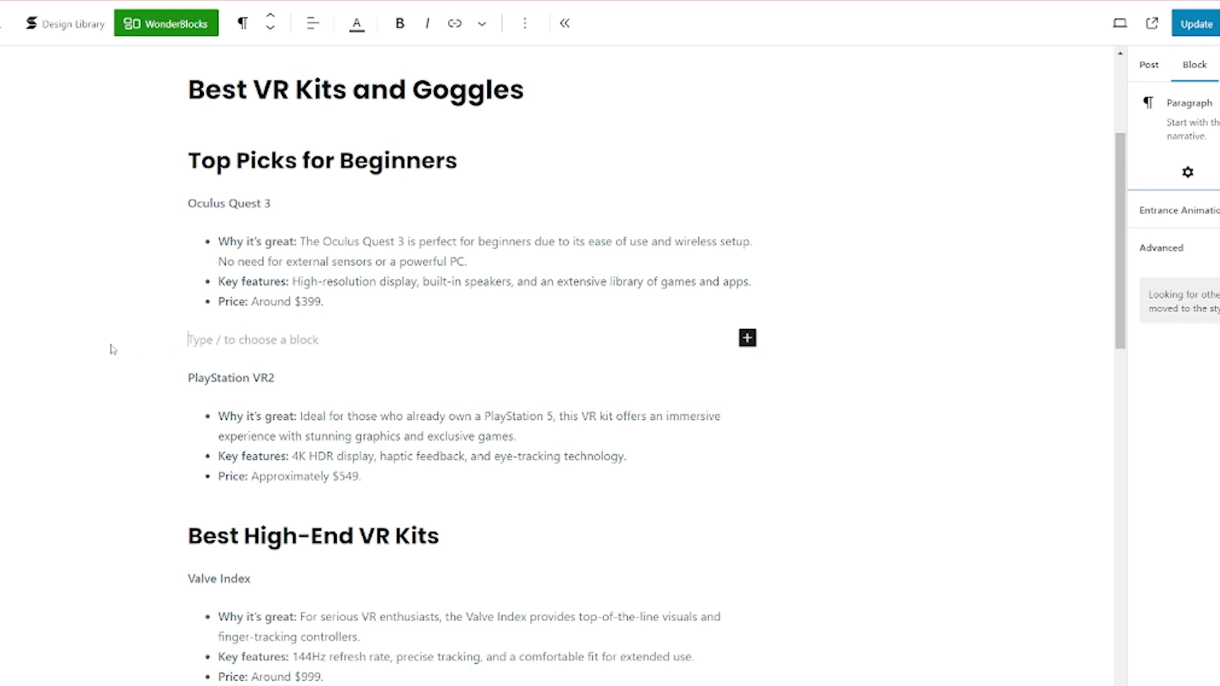
# Paste the WordPress errors video link into the empty block and update the post
pyautogui.hotkey('ctrl', 'v')
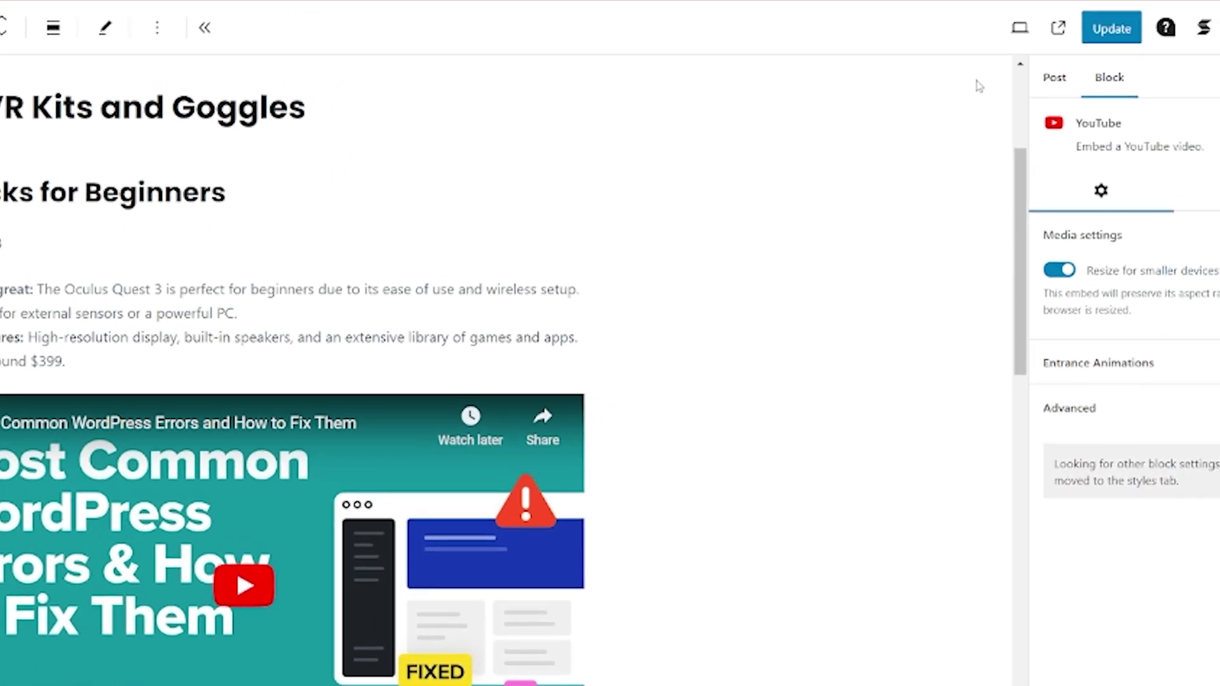
pyautogui.click(984, 41)
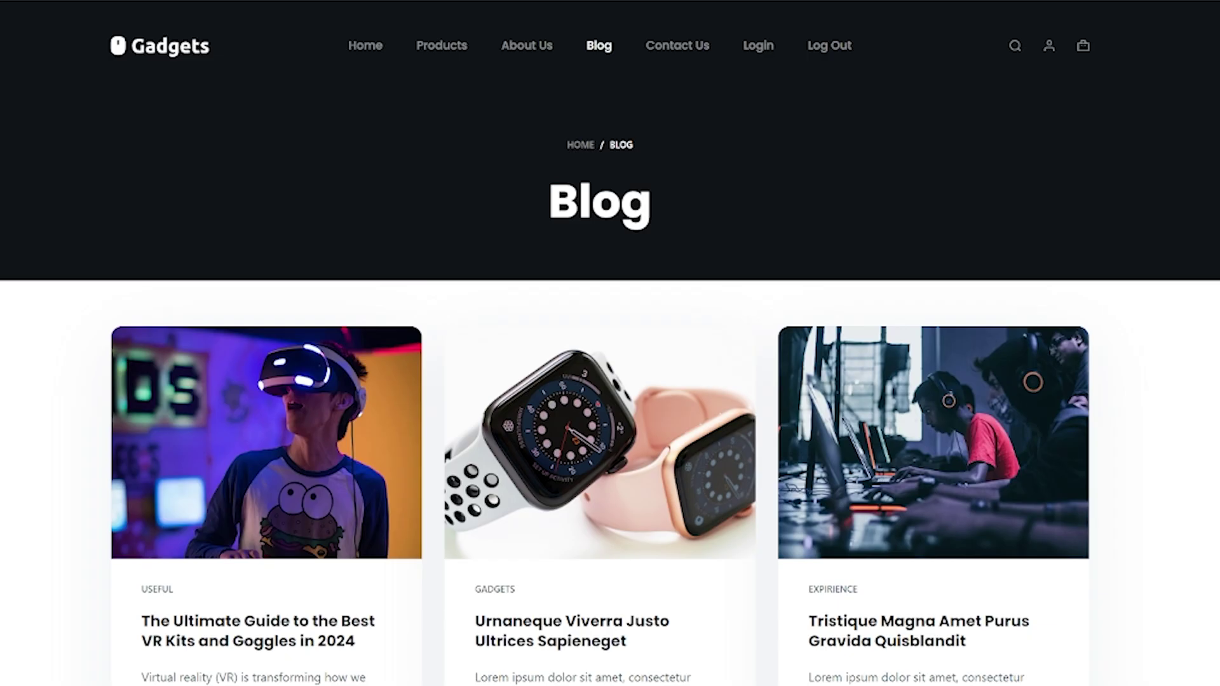
# Open the live VR kits guide and scroll down to the embedded errors video
pyautogui.click(229, 643)
pyautogui.scroll(-10, 417, 528)
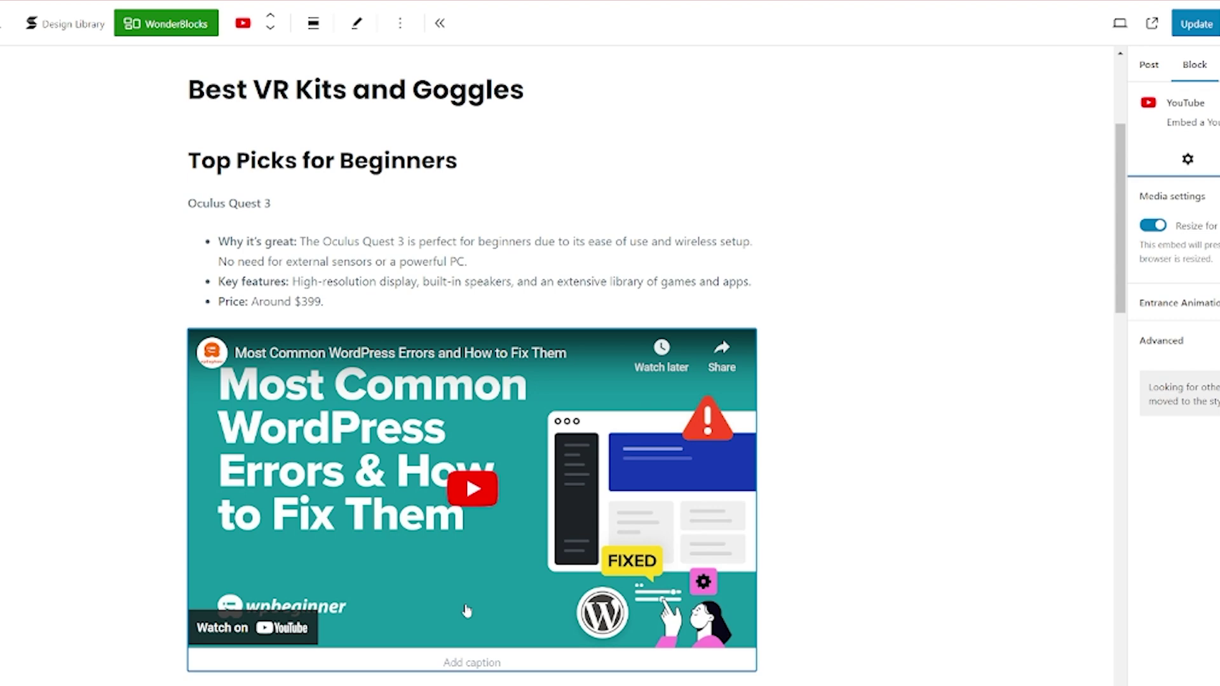
# Delete the YouTube embed, update the post, and go to the Add Plugins page
pyautogui.press('Delete')
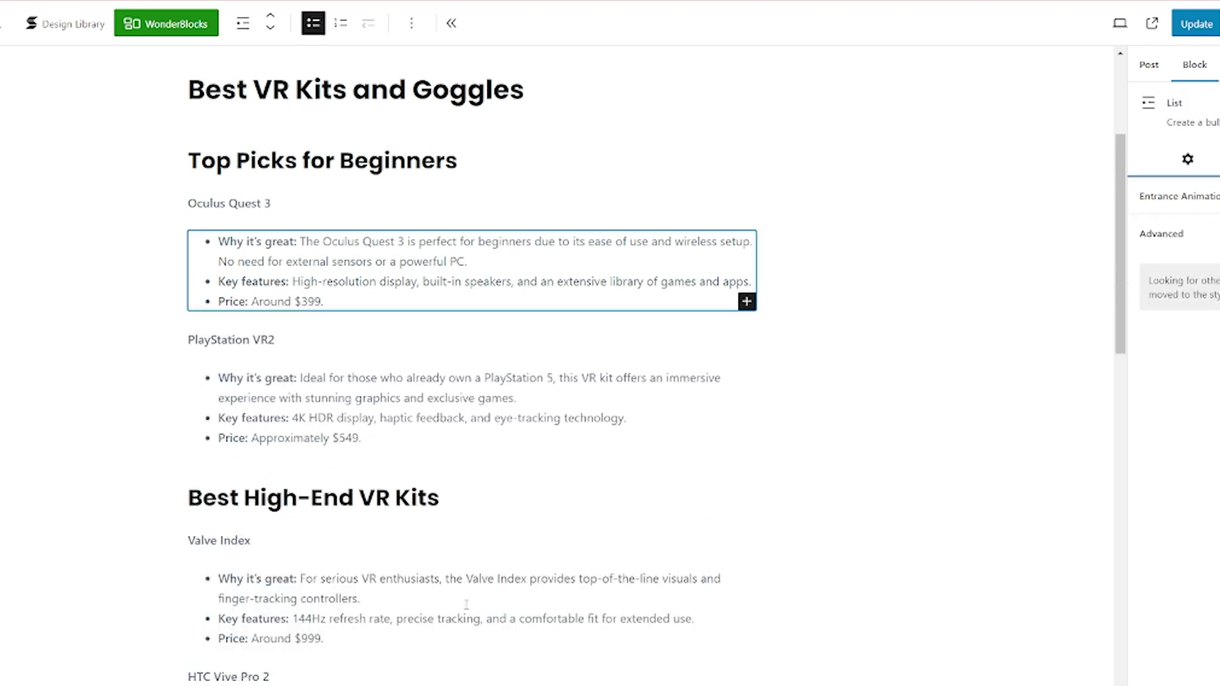
pyautogui.click(1199, 32)
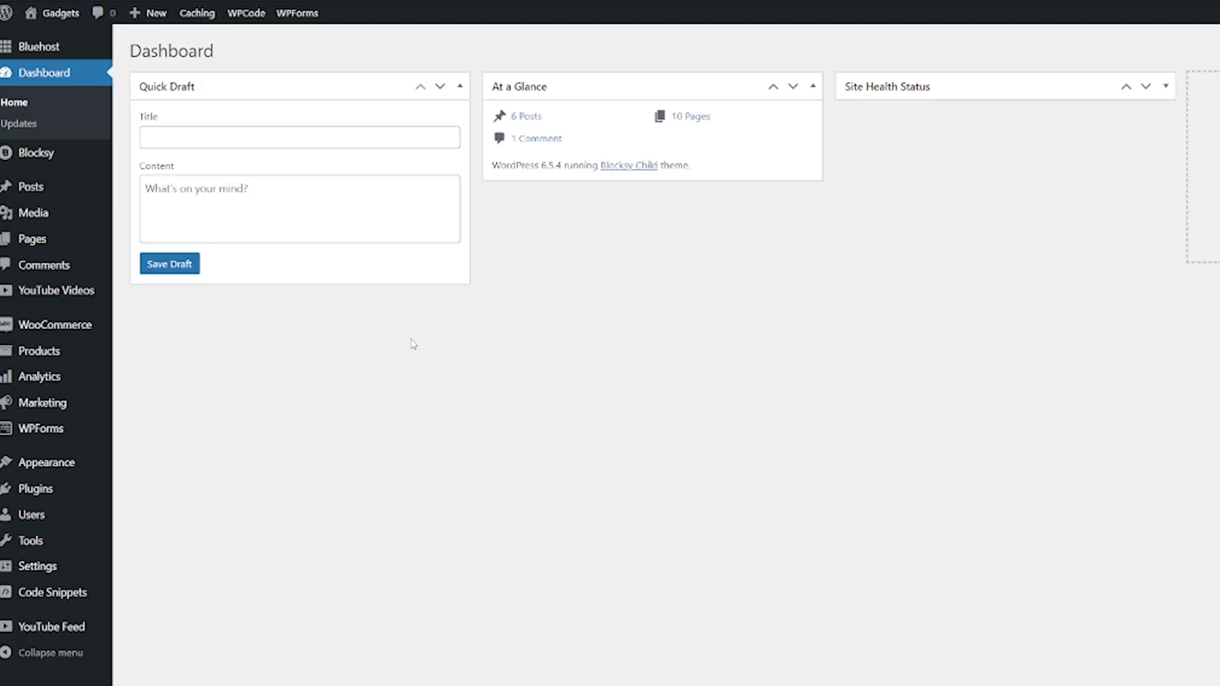
pyautogui.moveTo(57, 600)
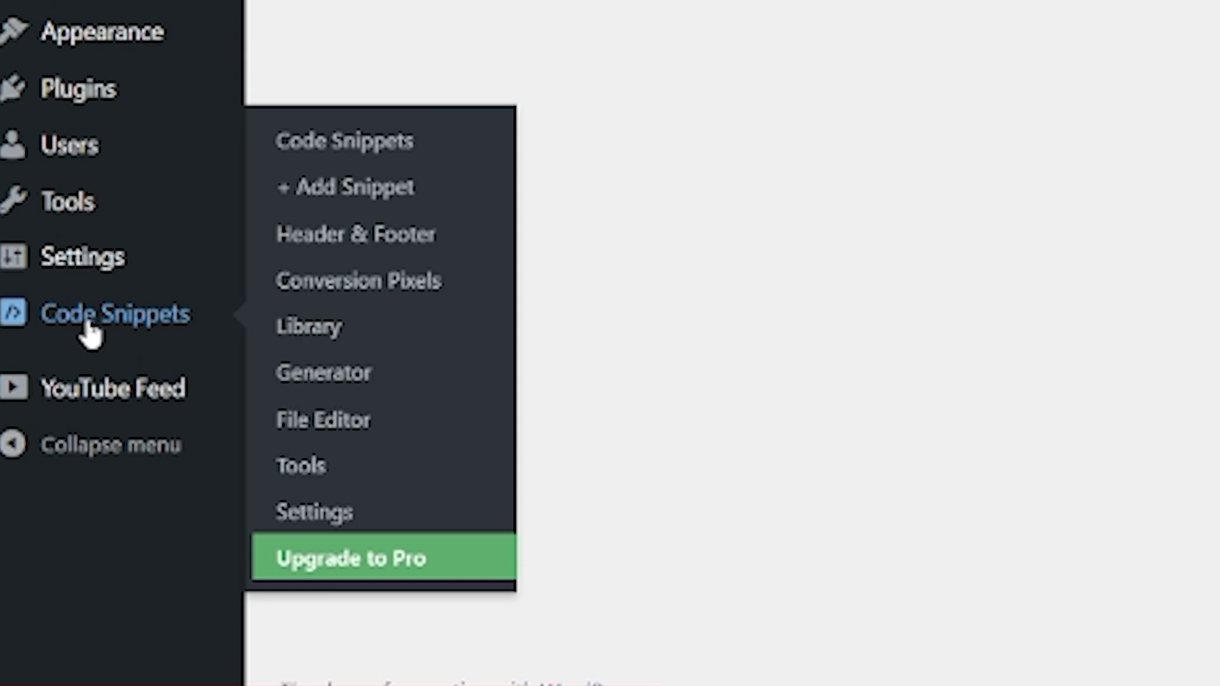
pyautogui.moveTo(73, 101)
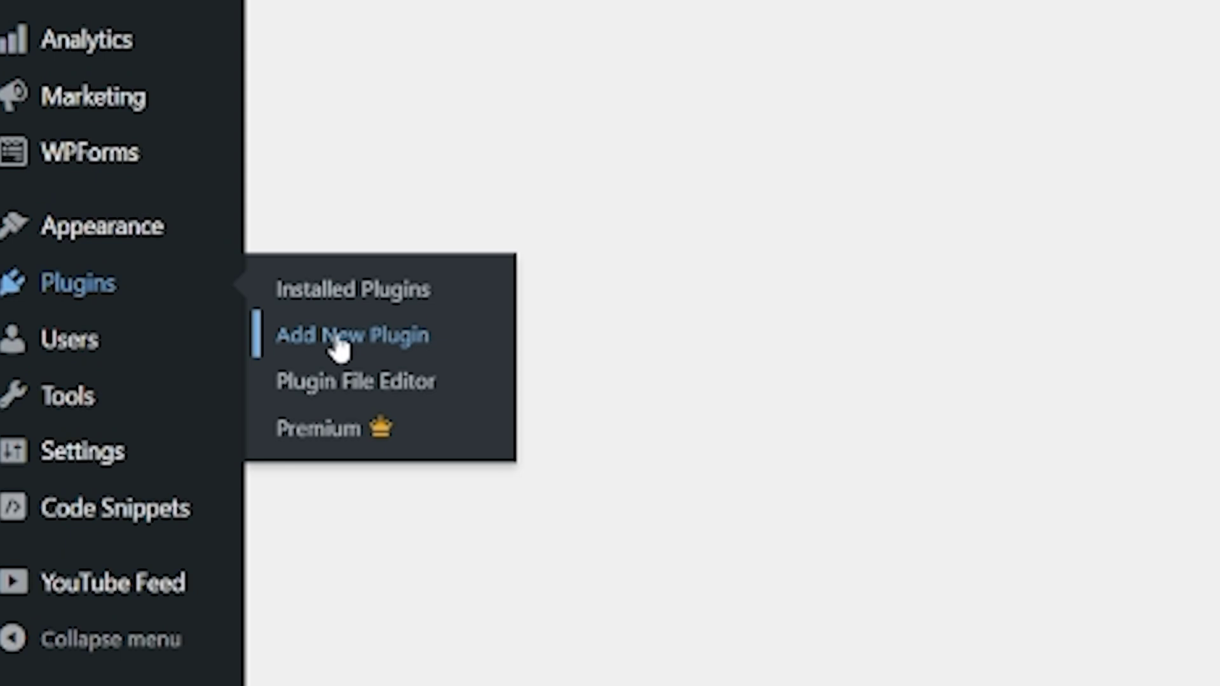
pyautogui.click(339, 349)
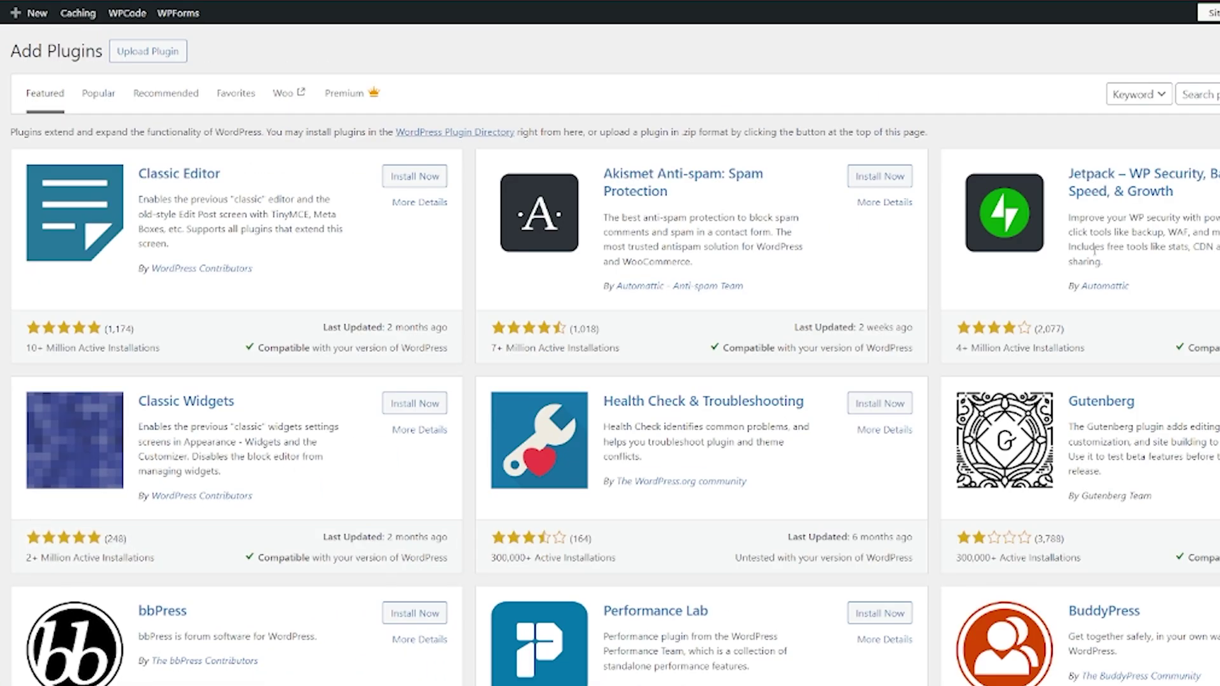
# Search the plugin directory for 'wpcode', then go to WPCode's Add Snippet page
pyautogui.click(1053, 94)
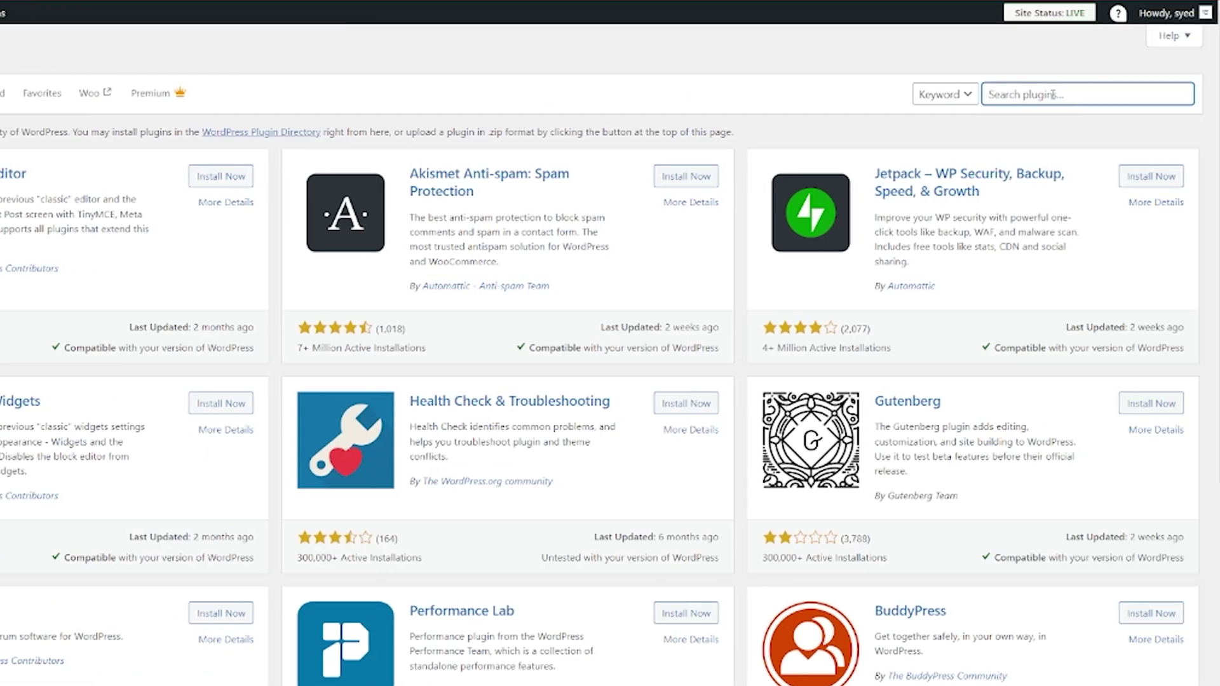
pyautogui.write('wpcode')
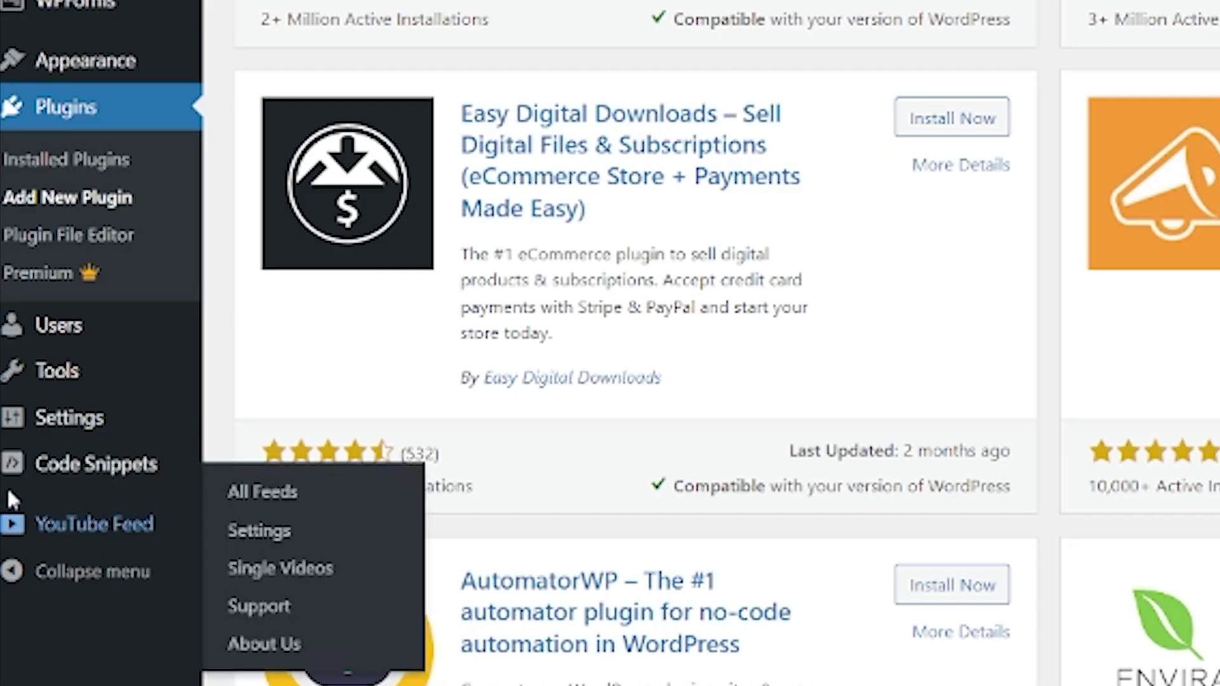
pyautogui.moveTo(75, 475)
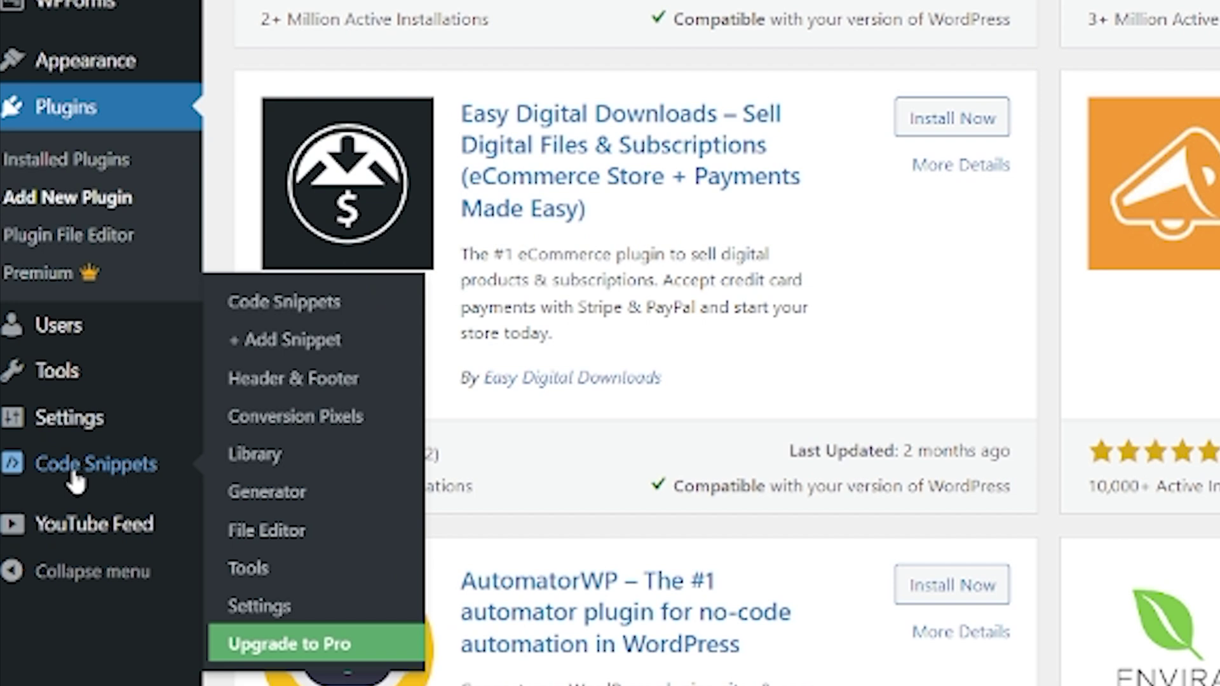
pyautogui.click(292, 340)
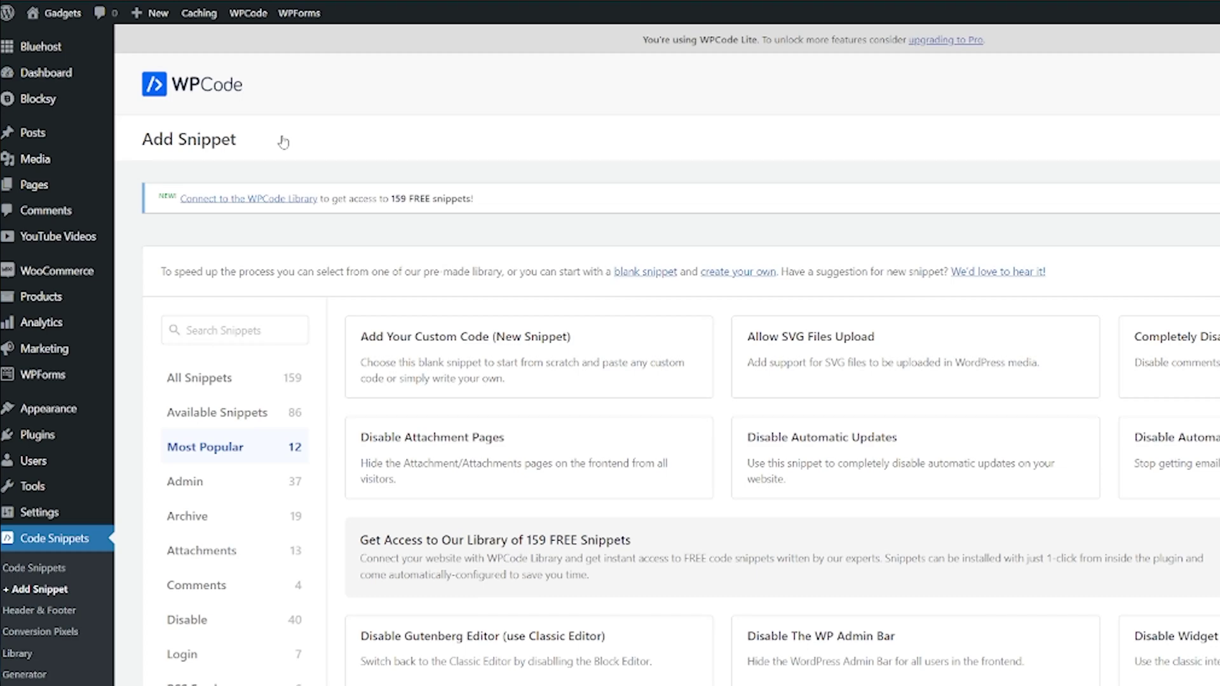
# Search snippets for 'classic', use Disable Gutenberg Editor, switch it Active and update
pyautogui.click(264, 329)
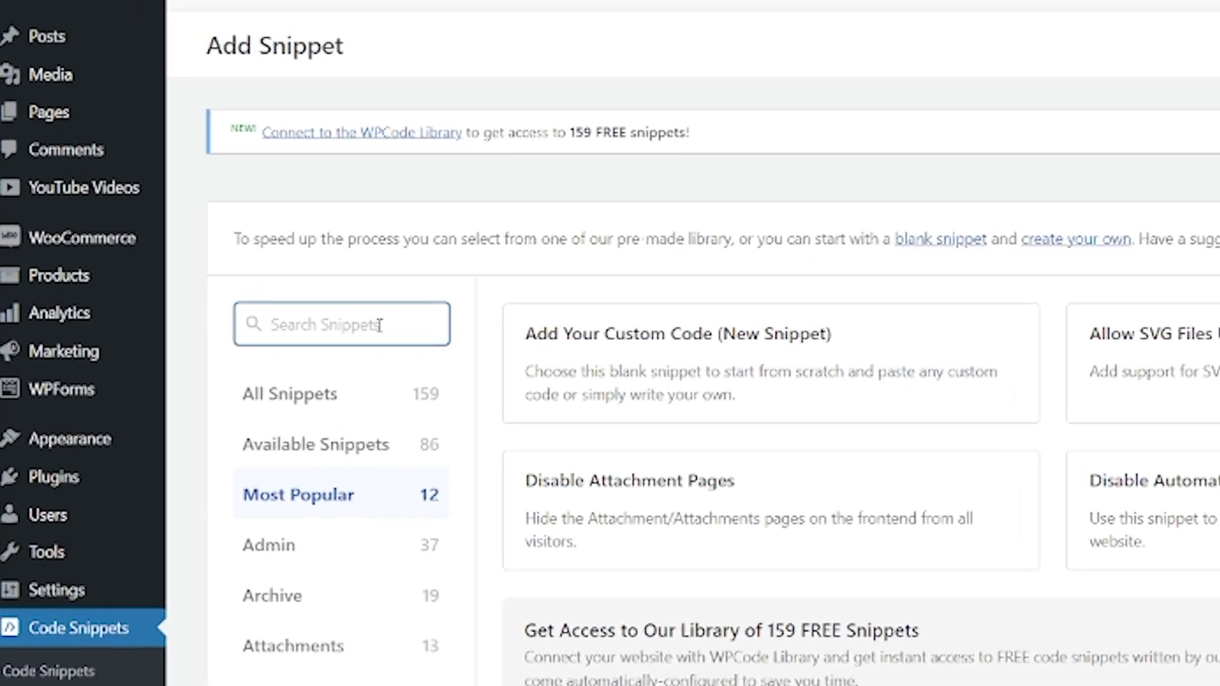
pyautogui.write('clas')
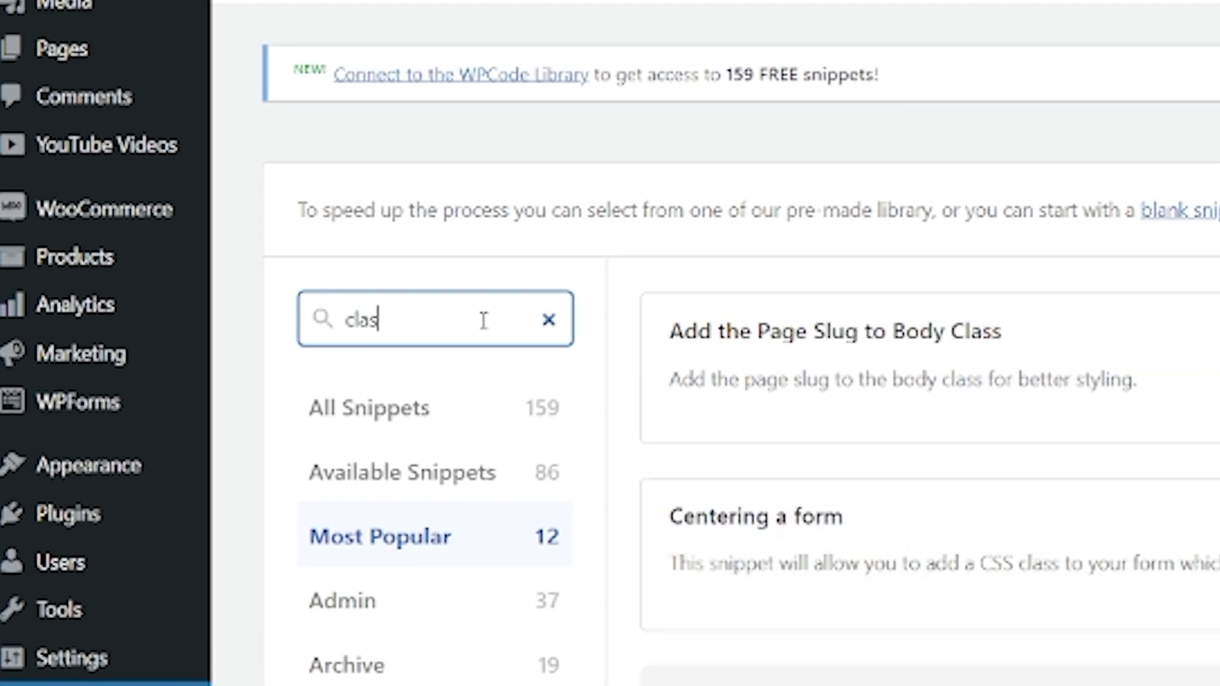
pyautogui.write('sic')
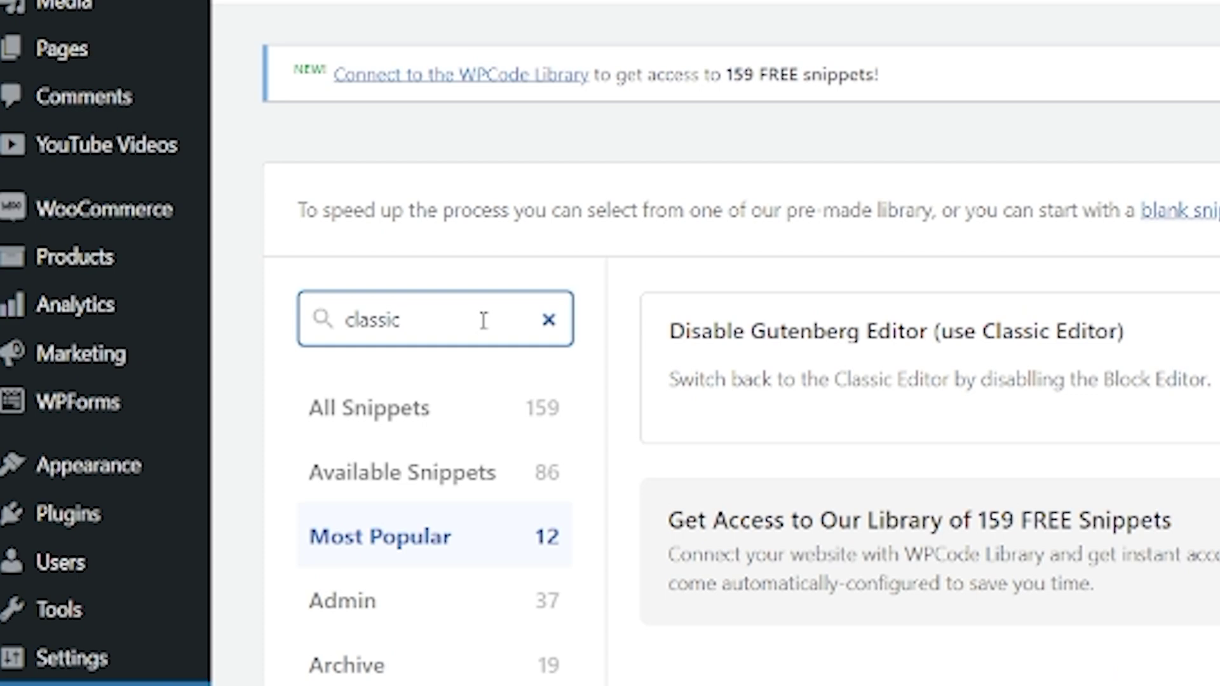
pyautogui.moveTo(864, 387)
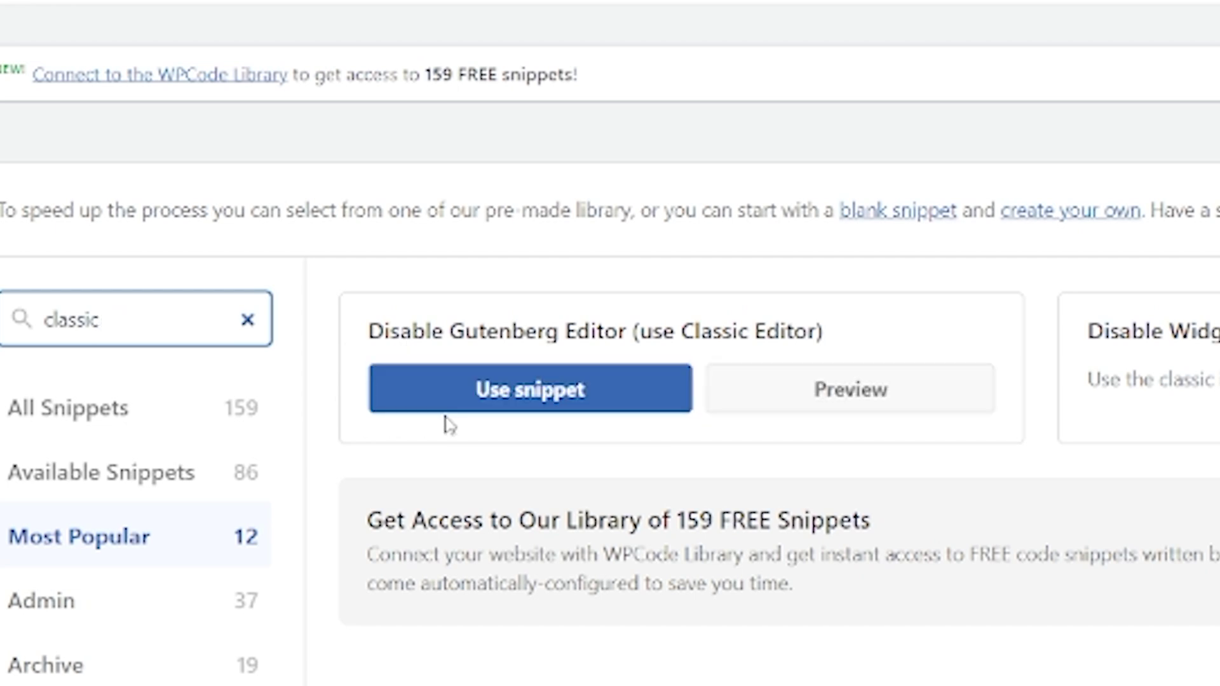
pyautogui.click(515, 399)
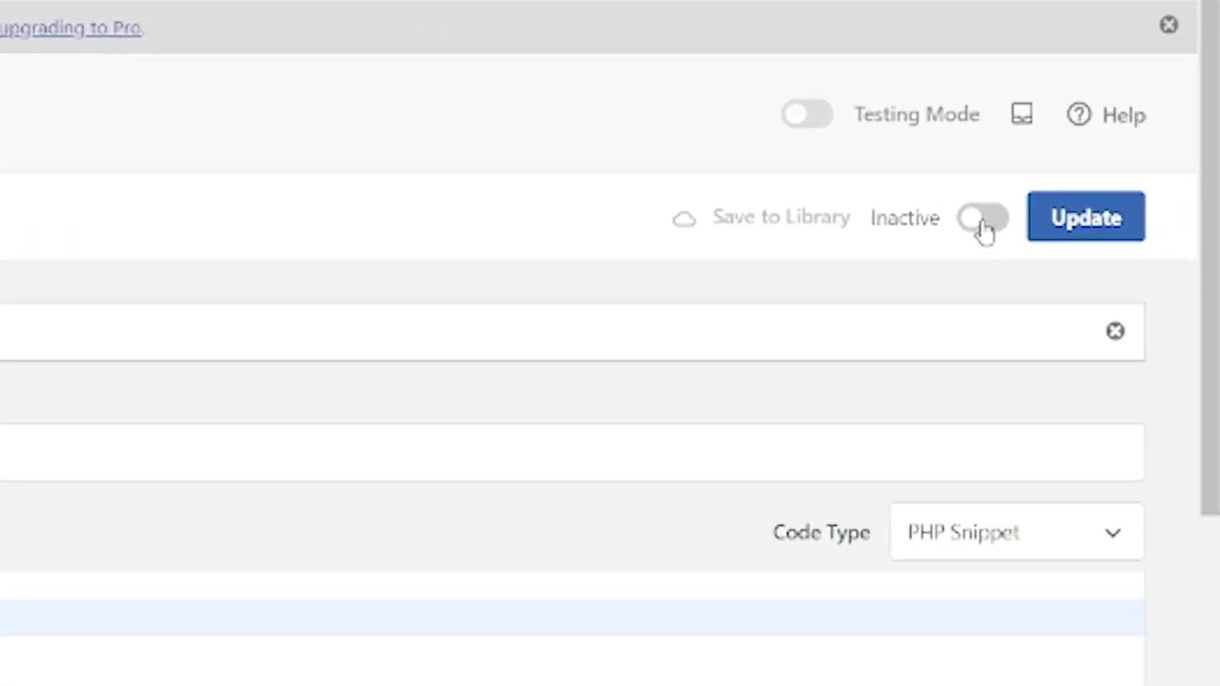
pyautogui.click(1020, 216)
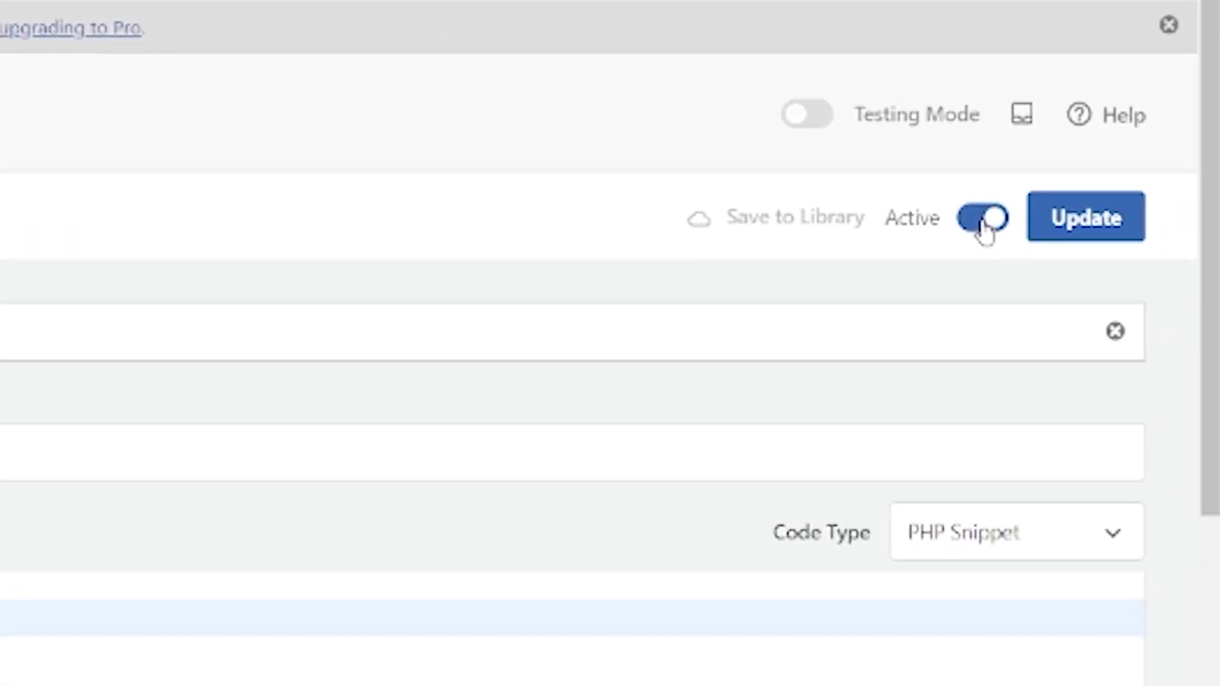
pyautogui.click(1084, 218)
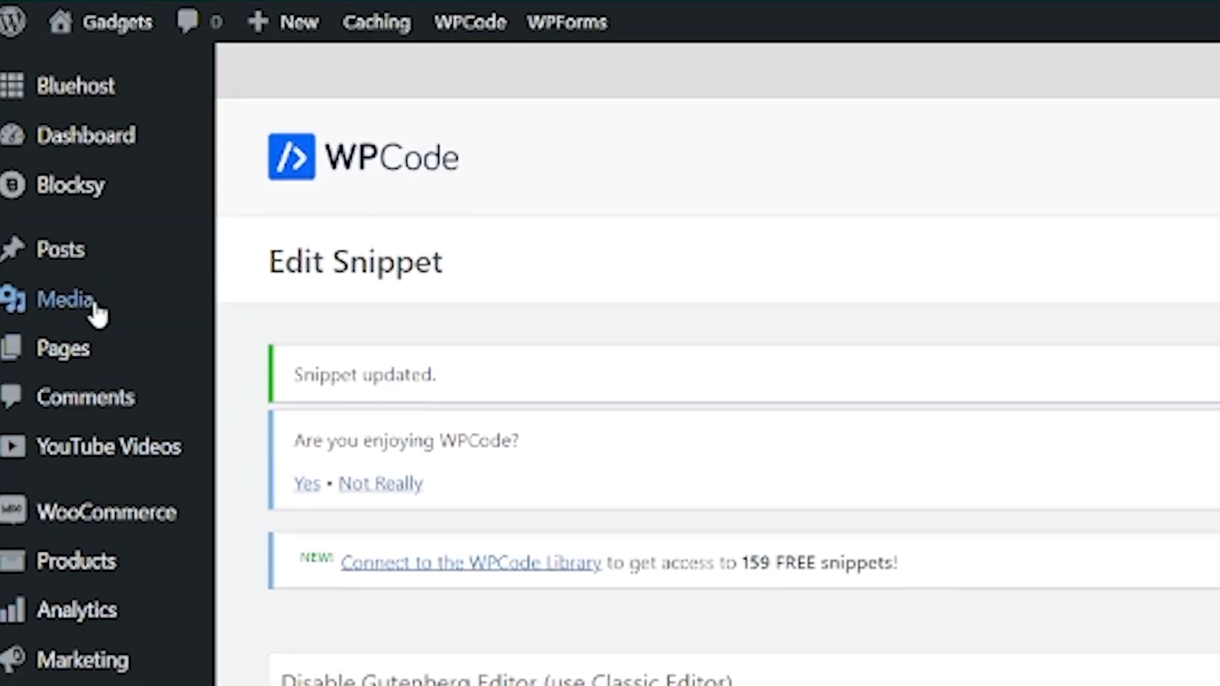
# Open the VR Kits guide post for editing from All Posts
pyautogui.moveTo(64, 254)
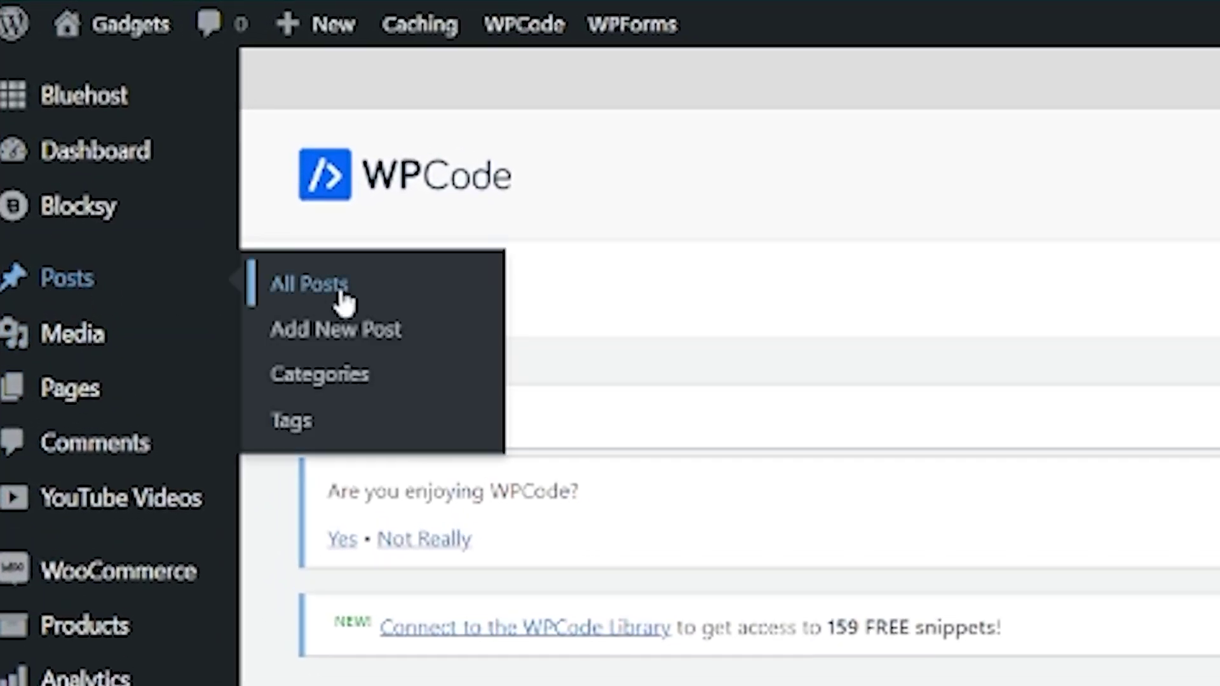
pyautogui.click(342, 292)
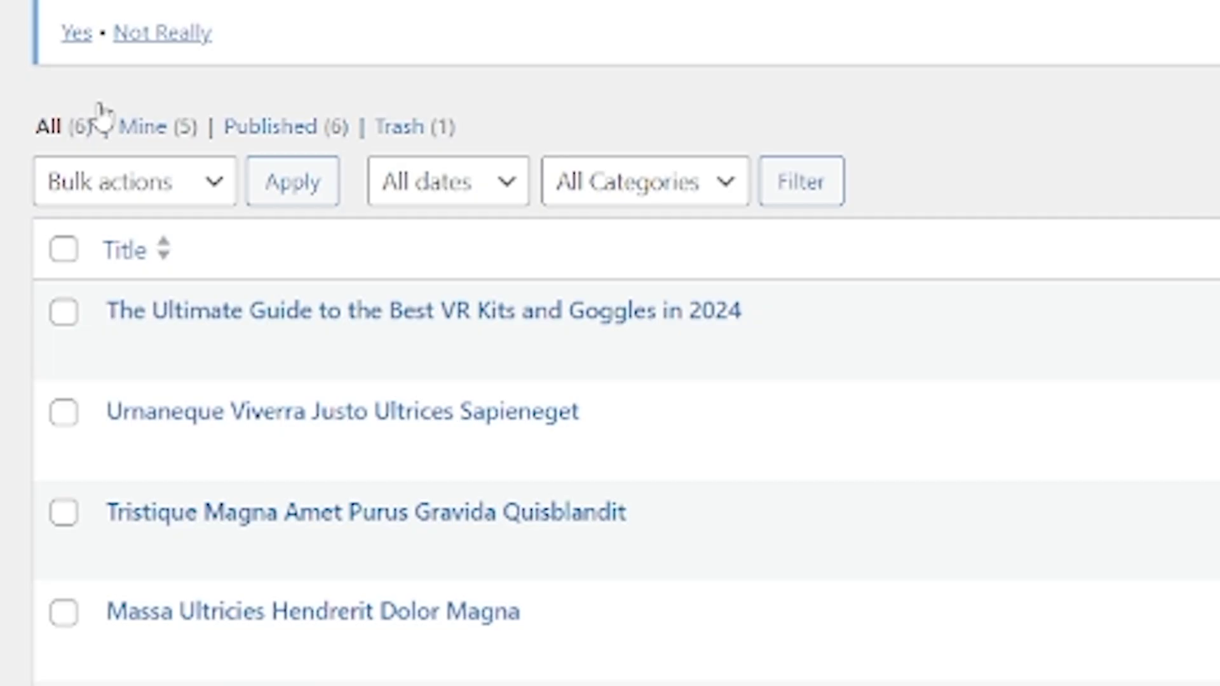
pyautogui.moveTo(114, 347)
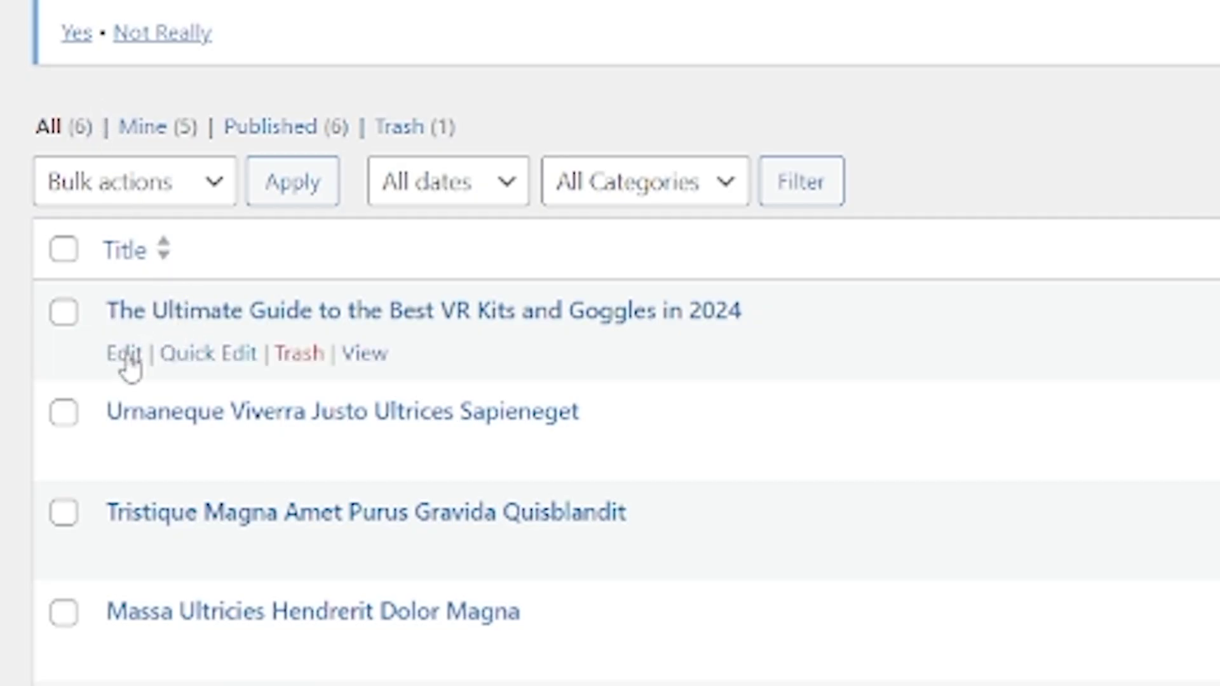
pyautogui.click(124, 356)
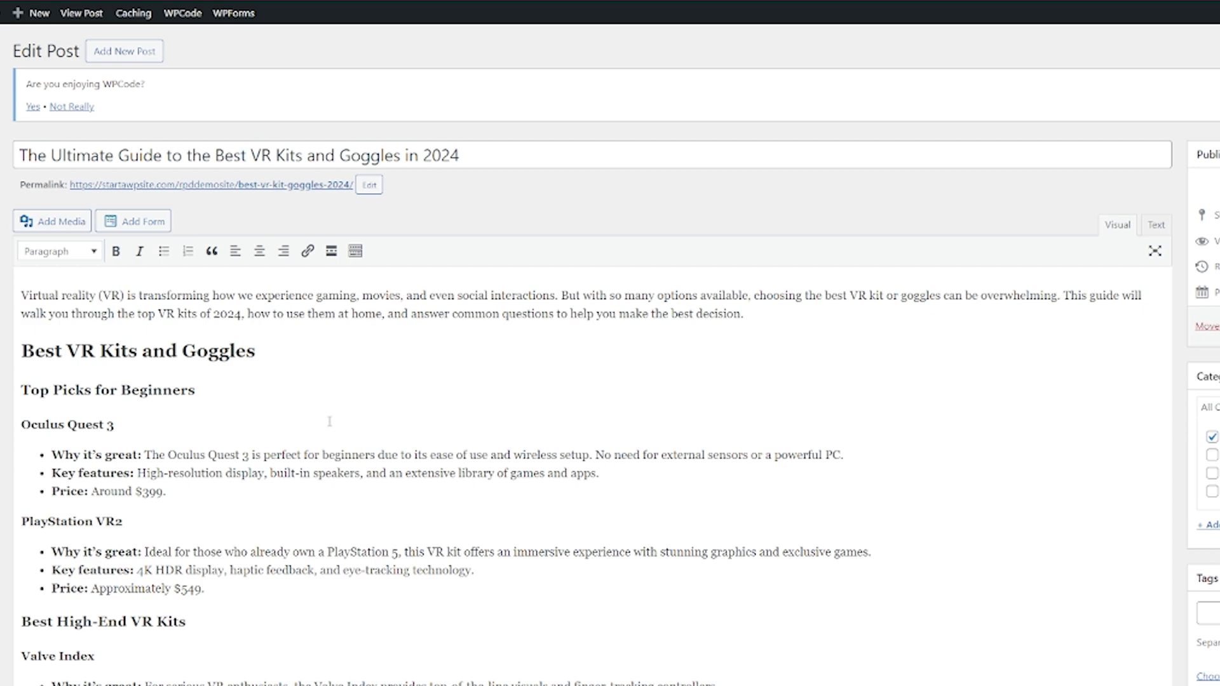
# Paste the YouTube video link on a new line after the Oculus Quest 3 price
pyautogui.scroll(-2, 329, 422)
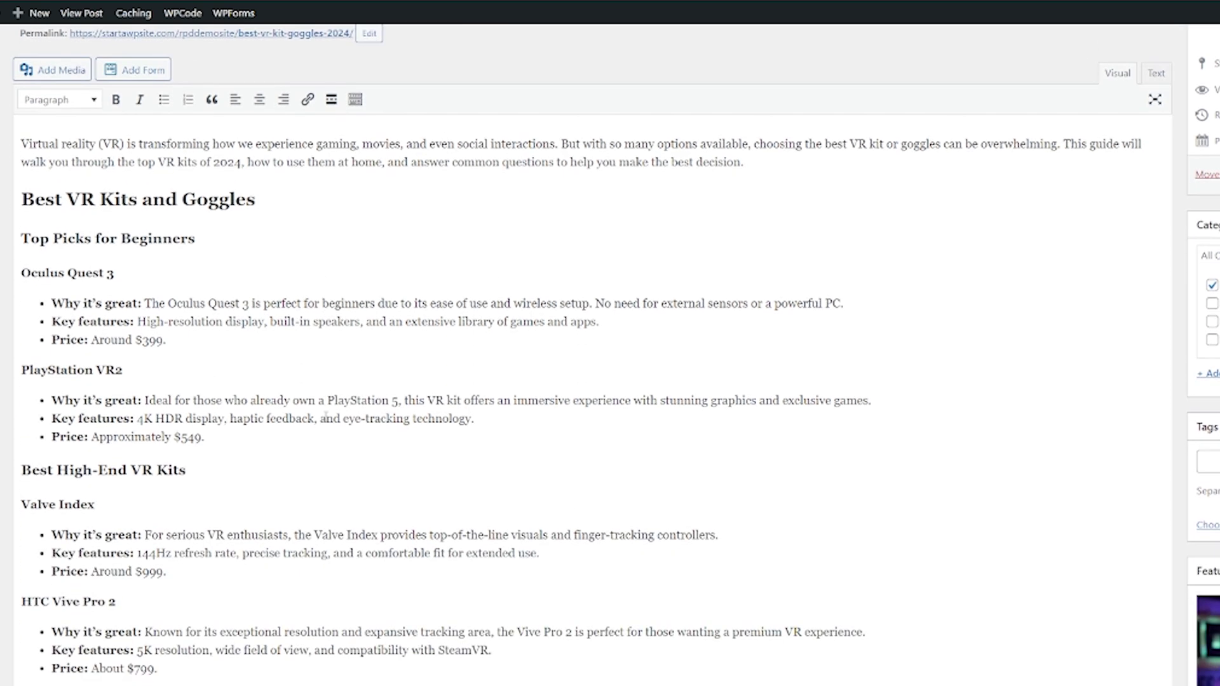
pyautogui.click(178, 339)
pyautogui.press('Return')
pyautogui.press('Return')
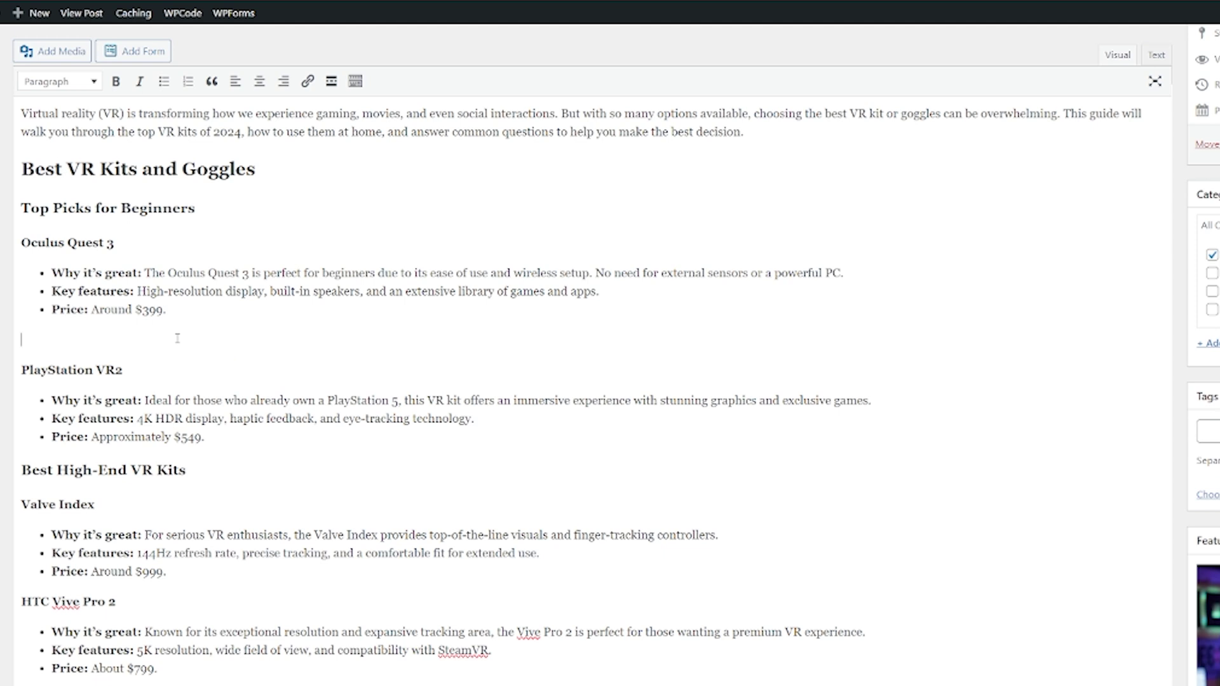
pyautogui.write('https://youtu.be/Ek61cjkxAZw?si=lcXPnGwvWE35aKxC')
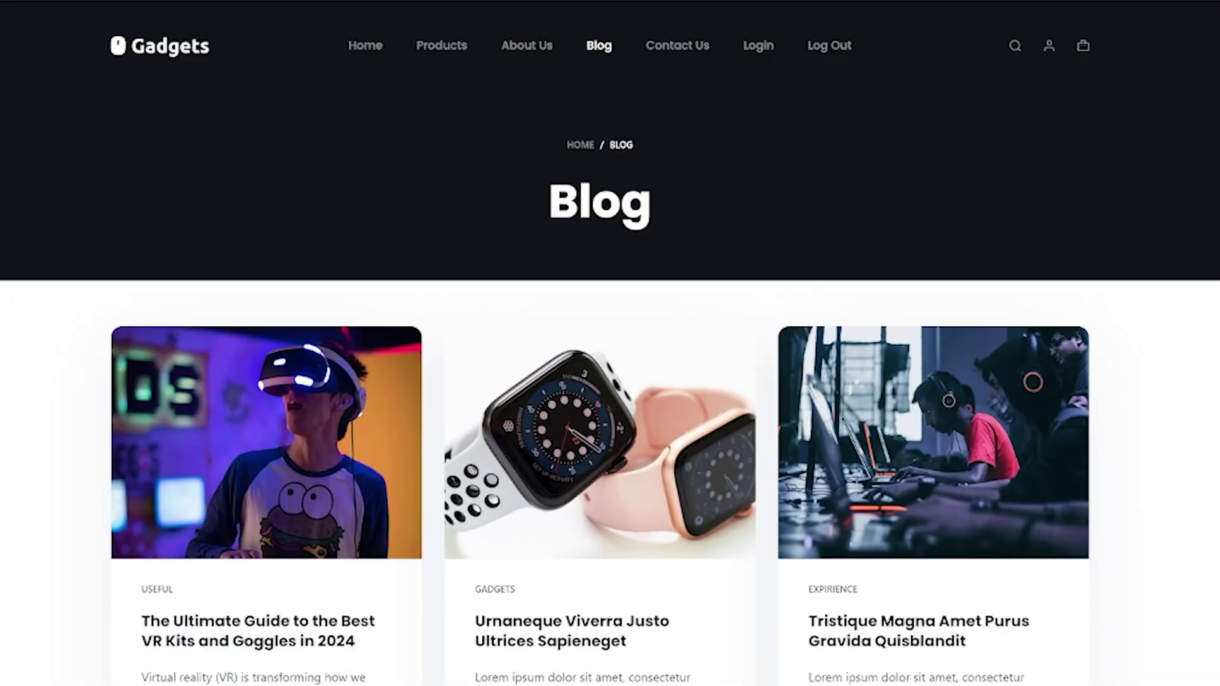
# Open the live VR Kits article and scroll down to its embedded YouTube video
pyautogui.click(230, 642)
pyautogui.scroll(-8, 416, 528)
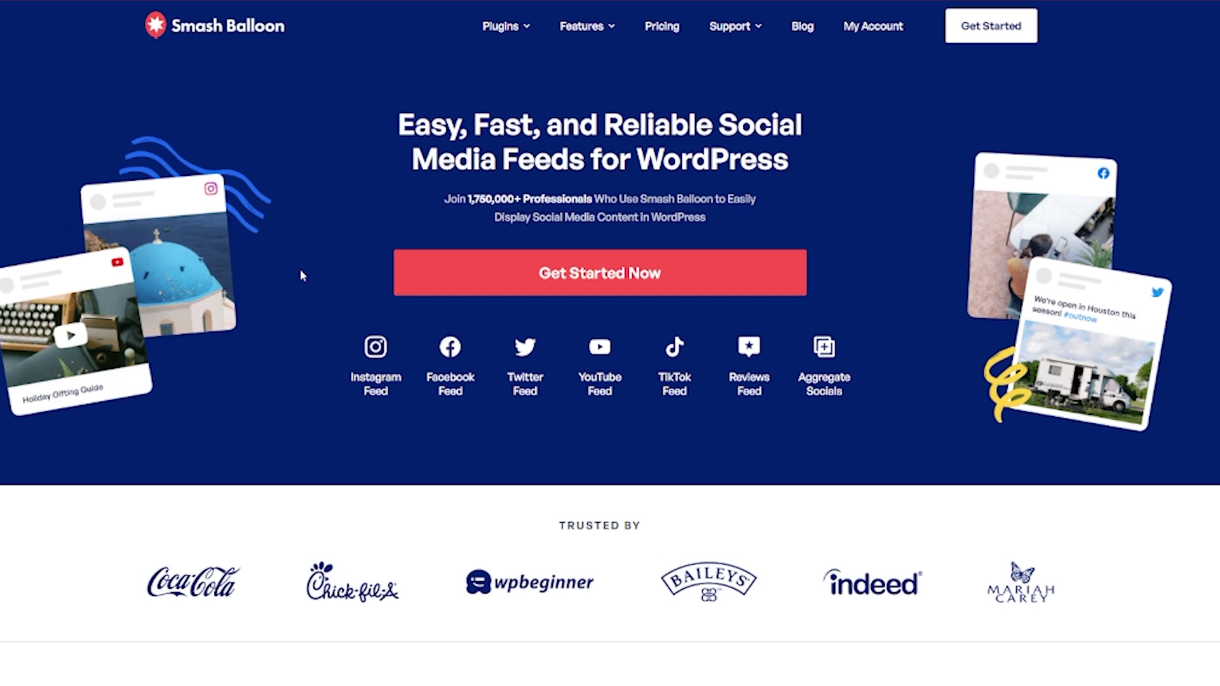
# Browse Smash Balloon's YouTube Feed Pro pricing and pick the All Access Bundle plan
pyautogui.click(548, 274)
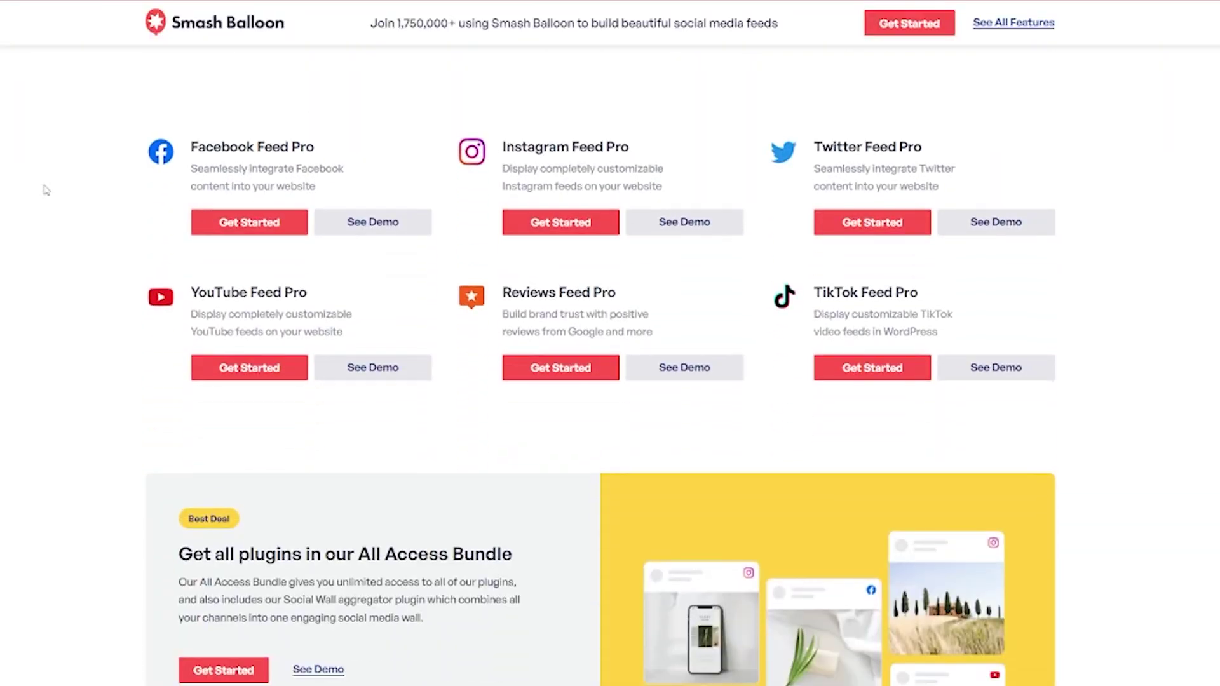
pyautogui.click(266, 380)
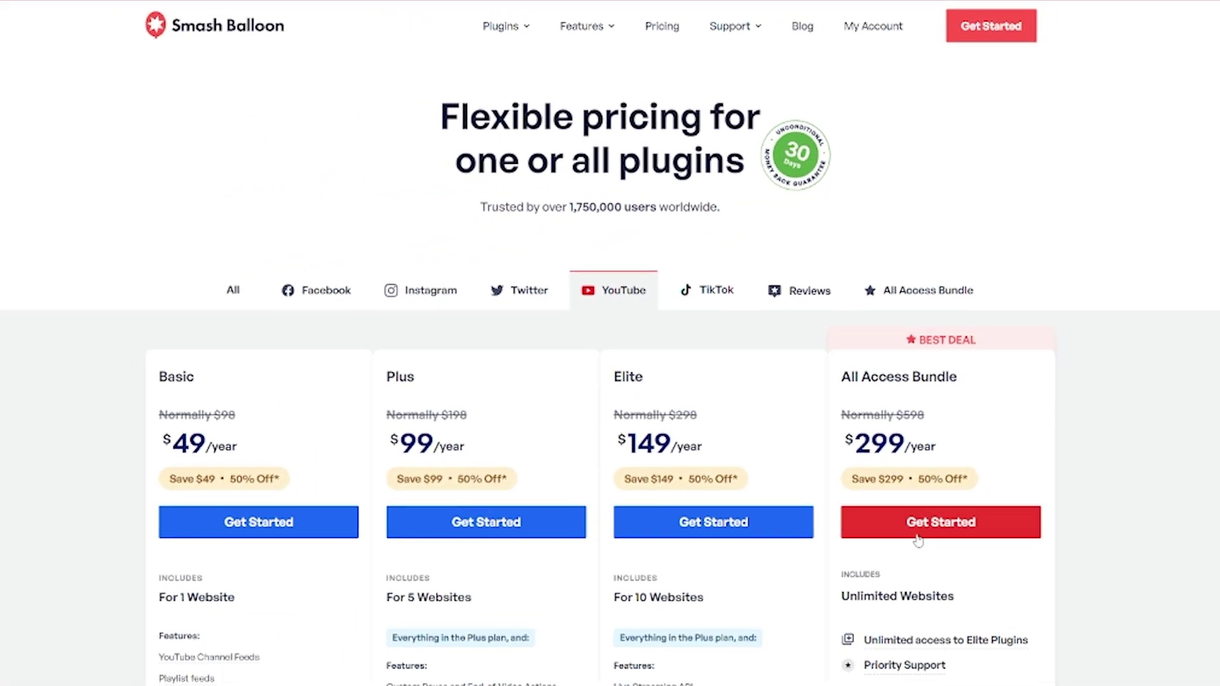
pyautogui.click(918, 539)
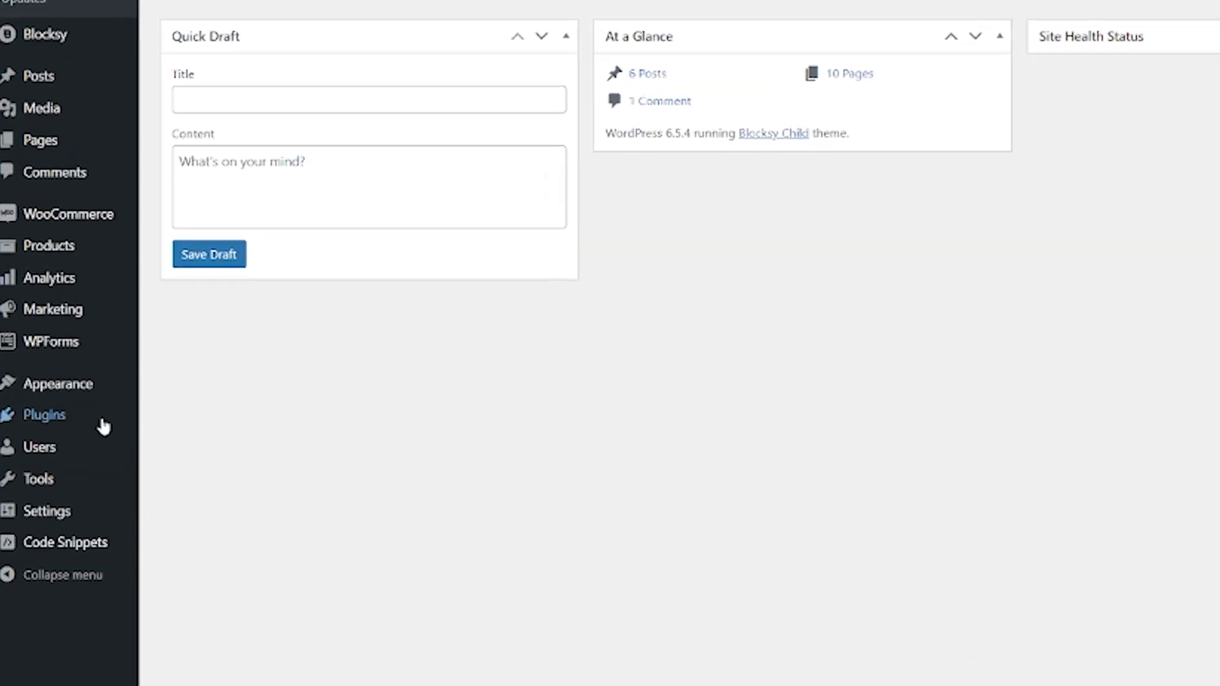
# Upload YouTube-Feed-Pro-2.3-Elite.zip through Add New Plugin and install it
pyautogui.moveTo(80, 419)
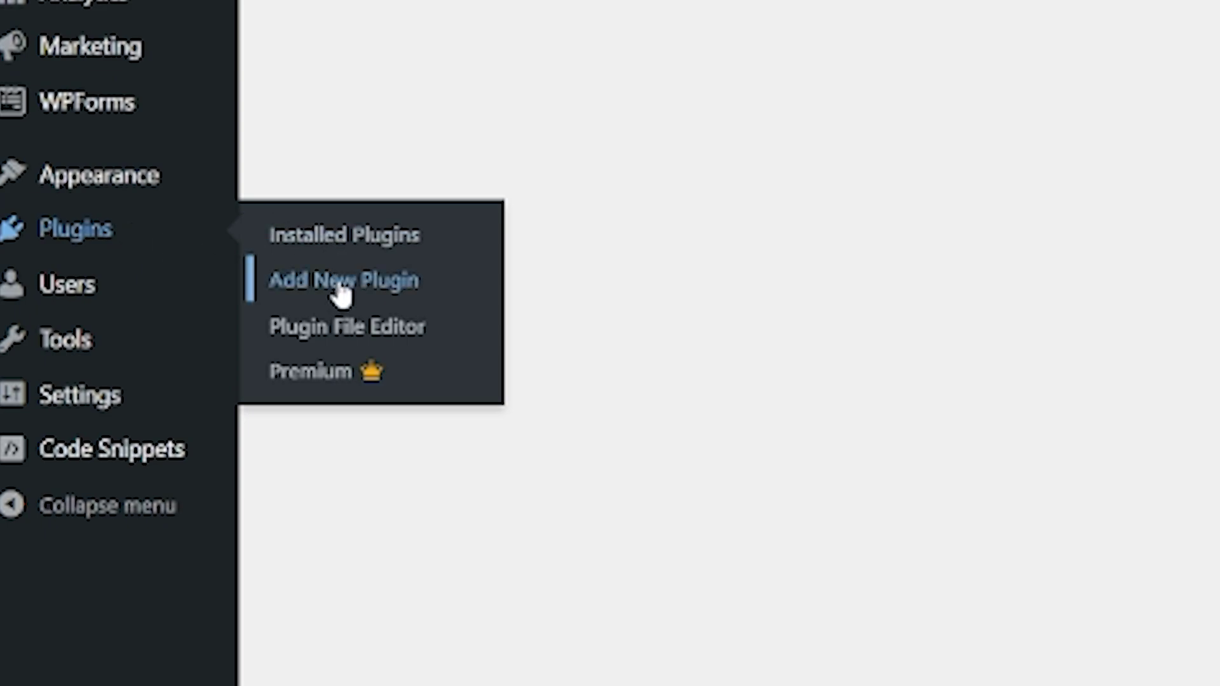
pyautogui.click(338, 288)
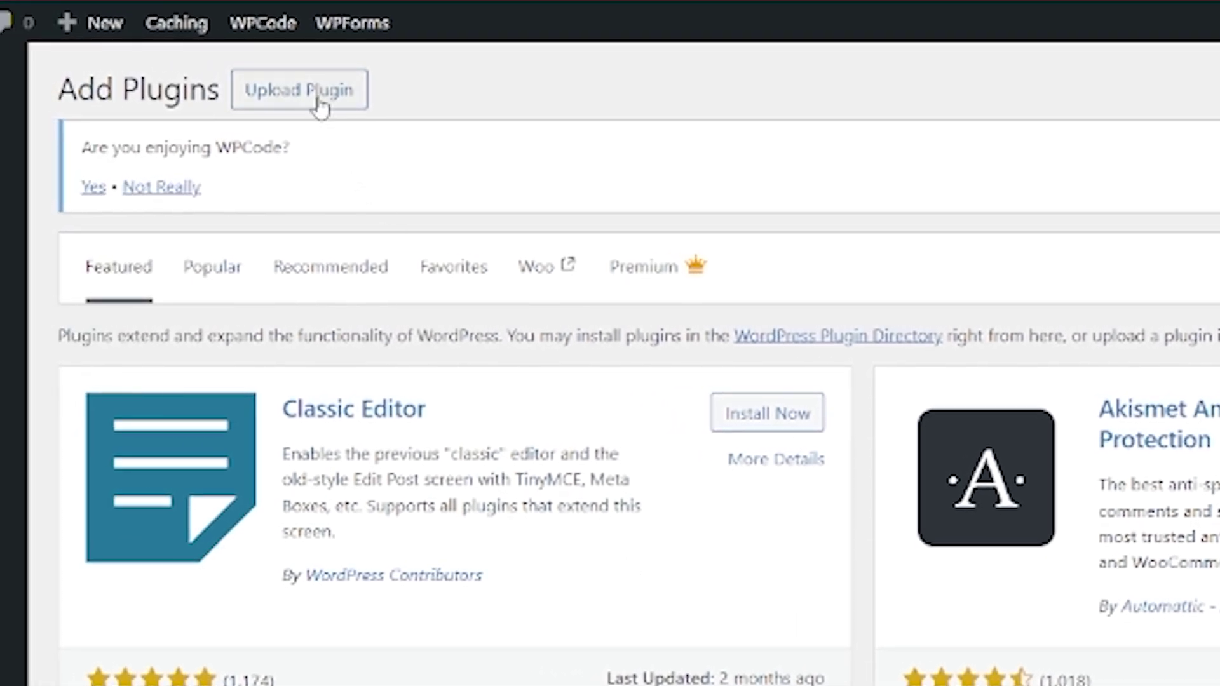
pyautogui.click(317, 102)
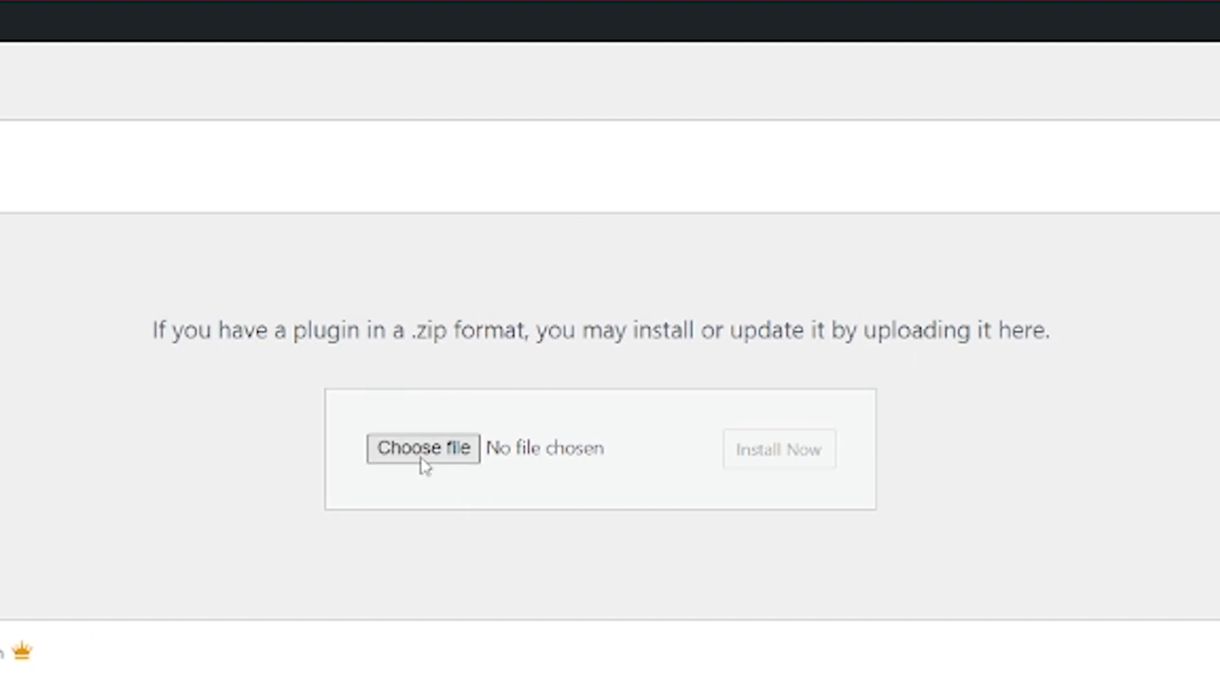
pyautogui.click(423, 450)
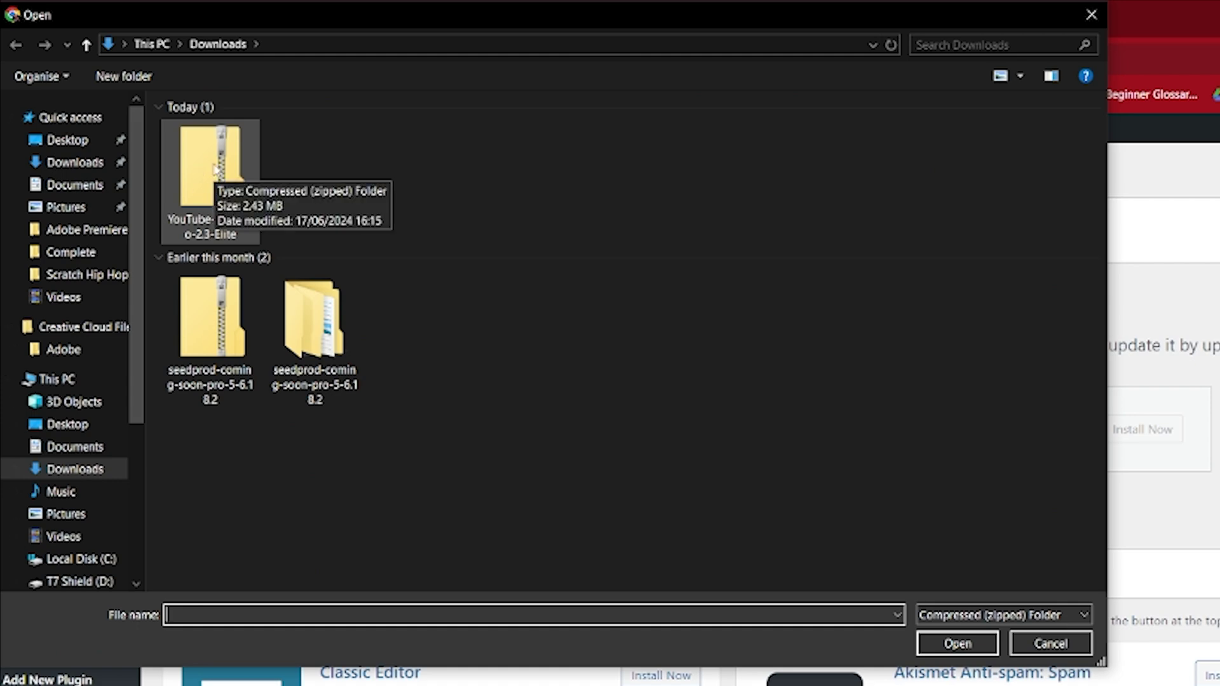
pyautogui.click(216, 169)
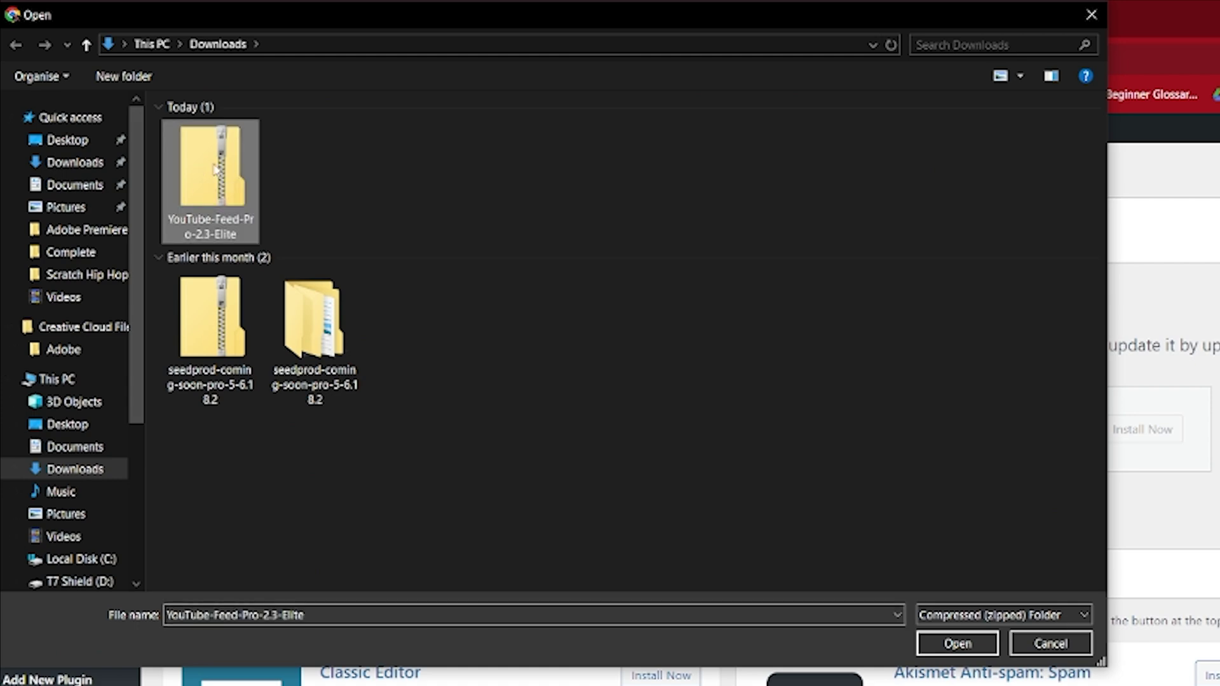
pyautogui.click(959, 643)
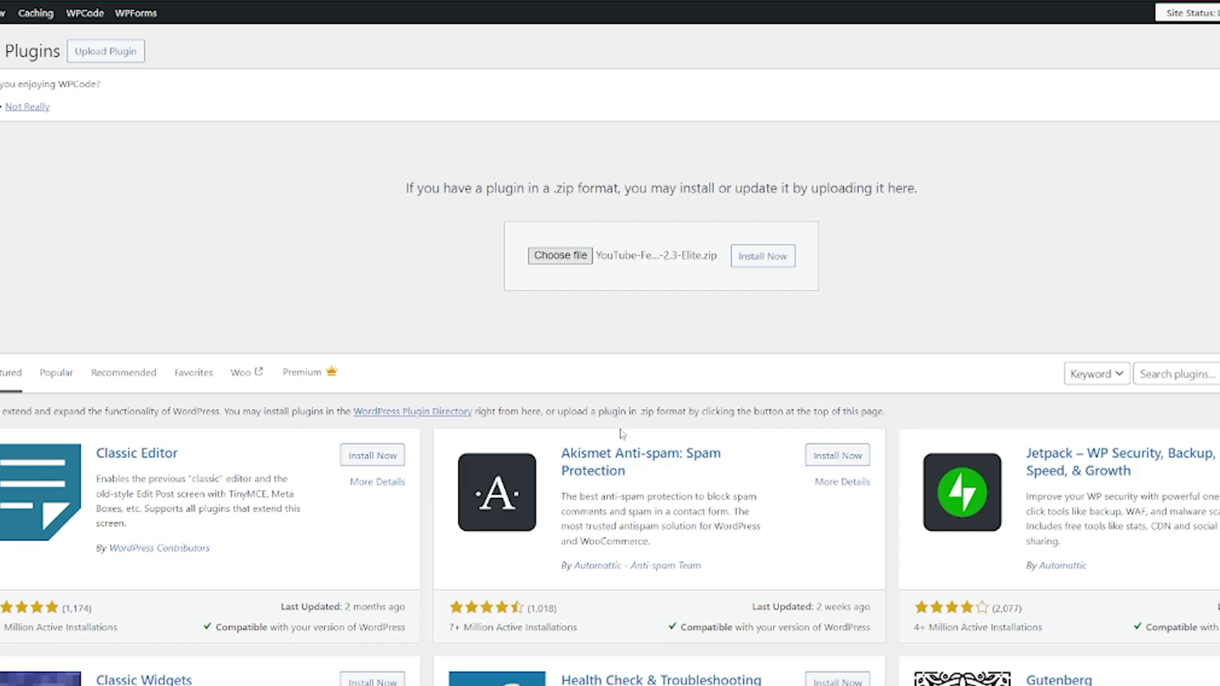
pyautogui.click(786, 267)
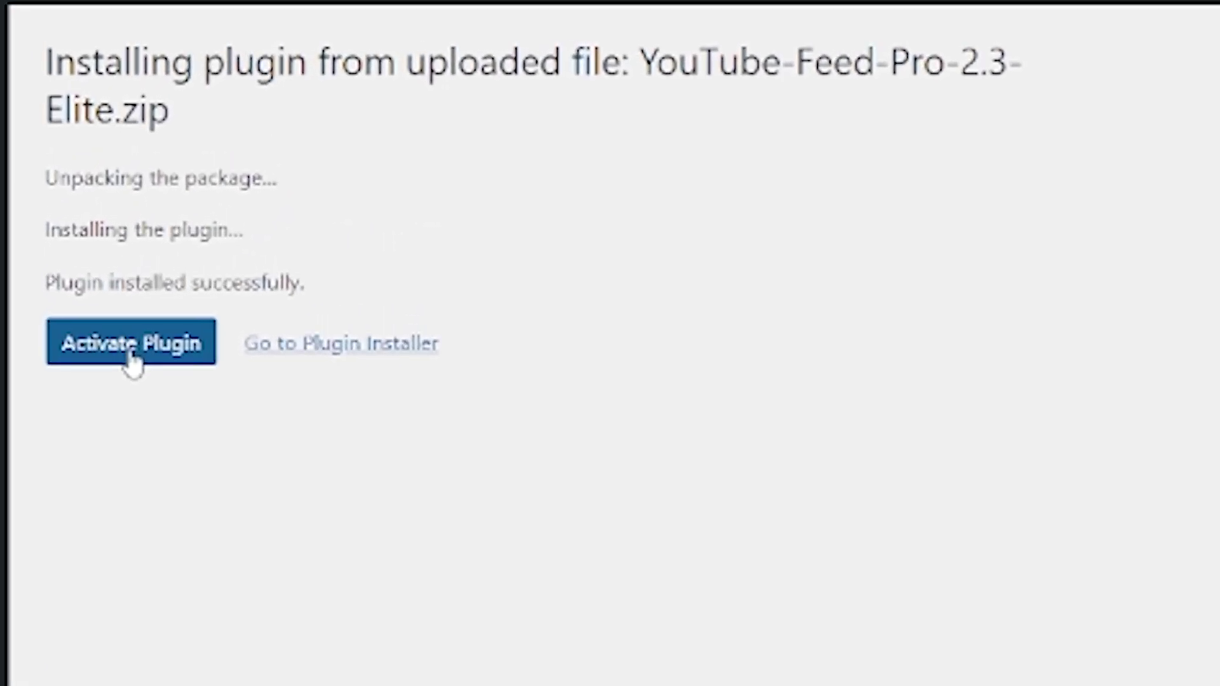
# Activate Feeds for YouTube Pro Elite 2.3 from the install results page
pyautogui.click(132, 359)
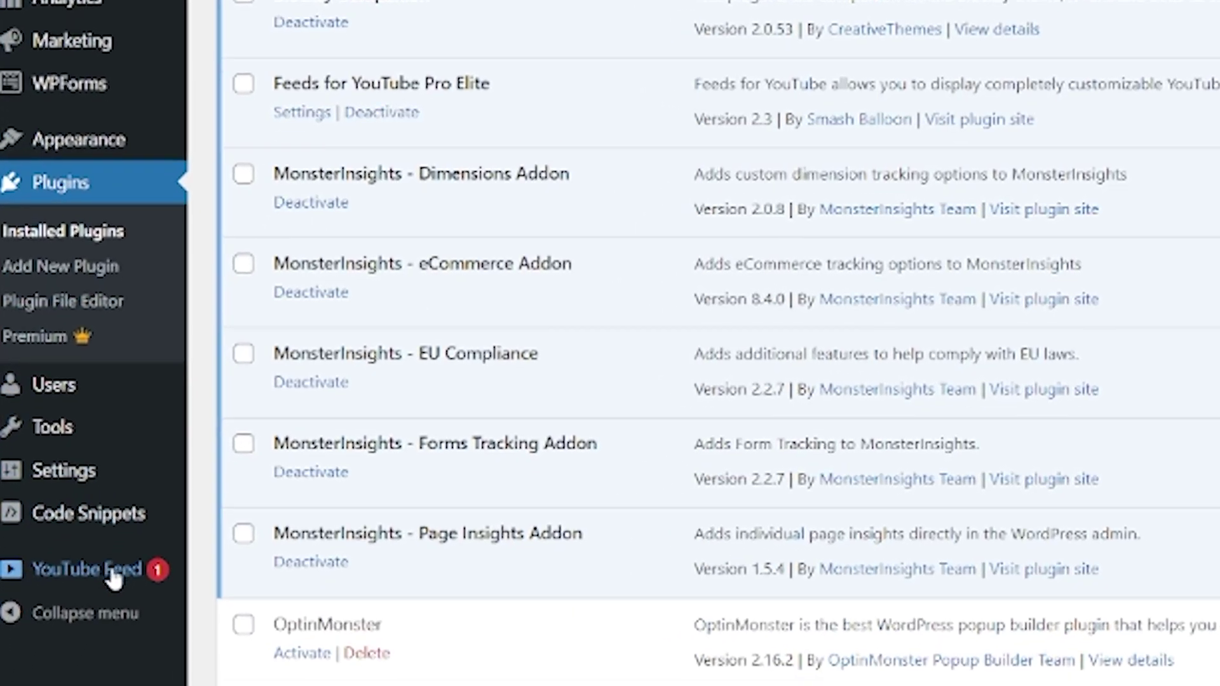
pyautogui.moveTo(68, 677)
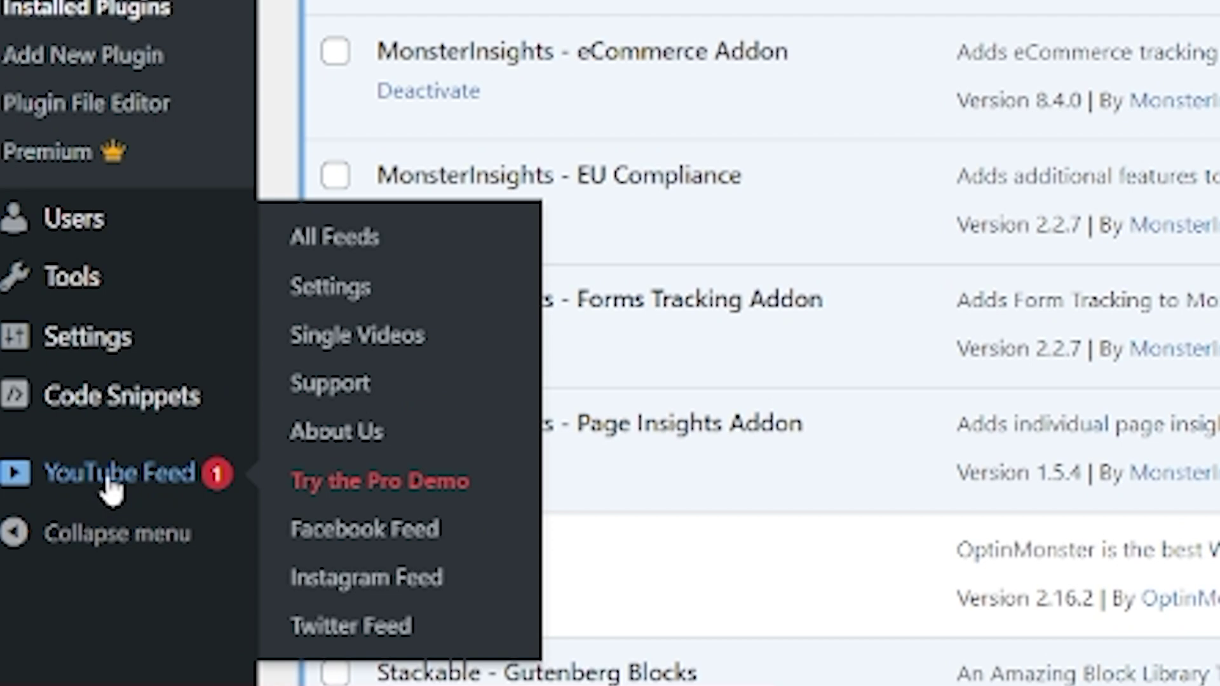
# From YouTube Feed's All Feeds list, add a new feed of type Channel
pyautogui.click(111, 488)
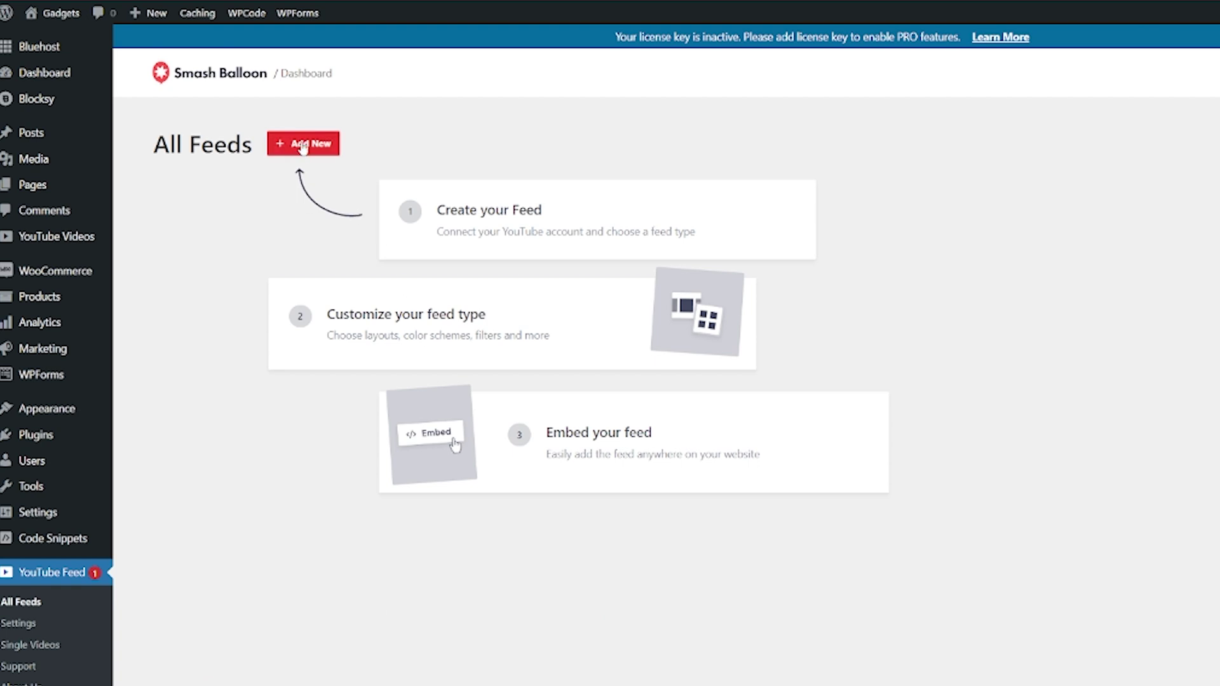
pyautogui.click(303, 146)
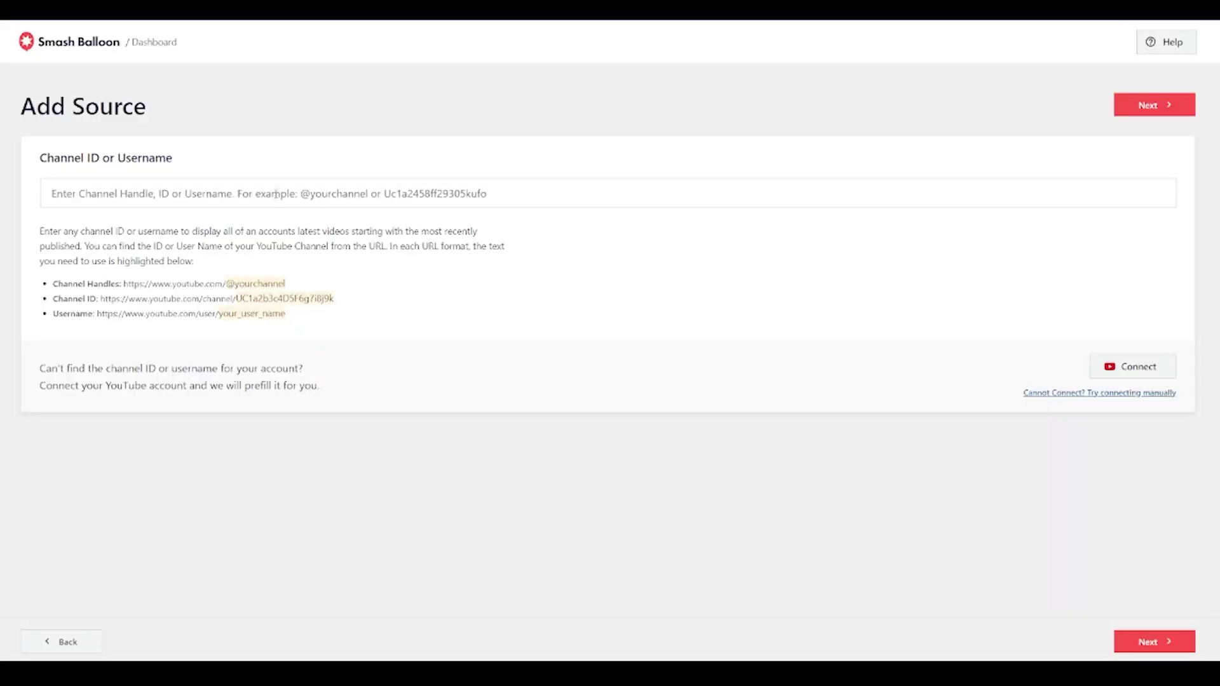
pyautogui.click(248, 197)
pyautogui.write('@')
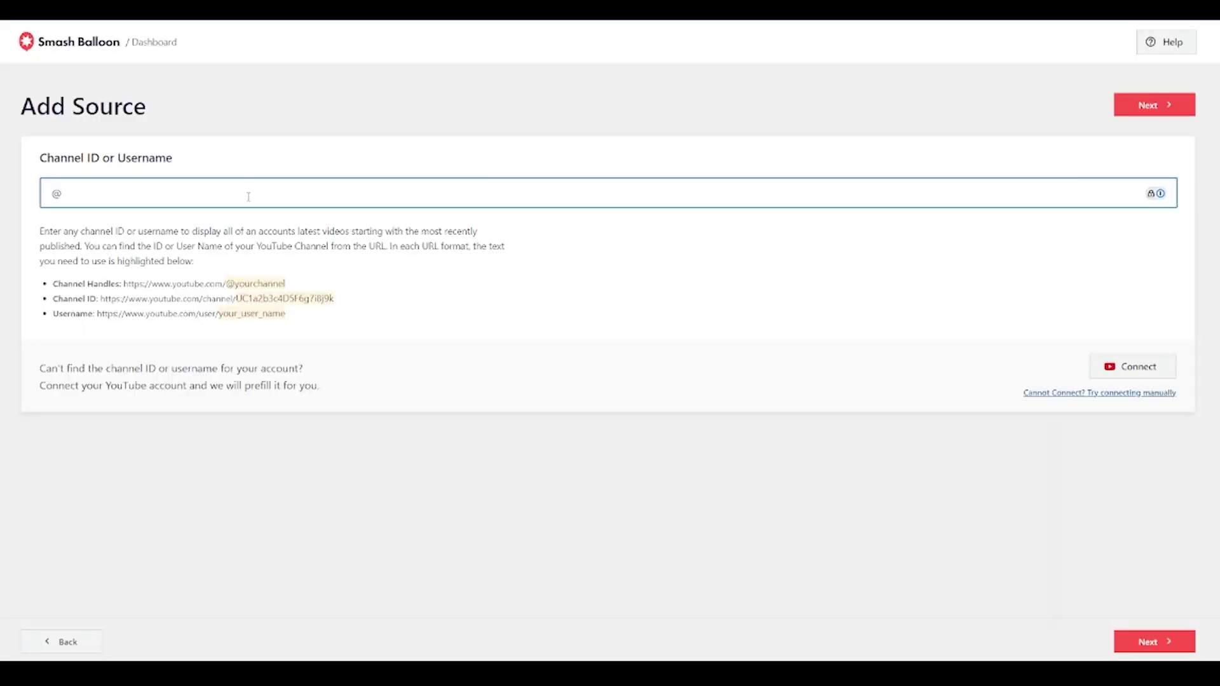
pyautogui.write('wpbeginner')
pyautogui.click(1155, 111)
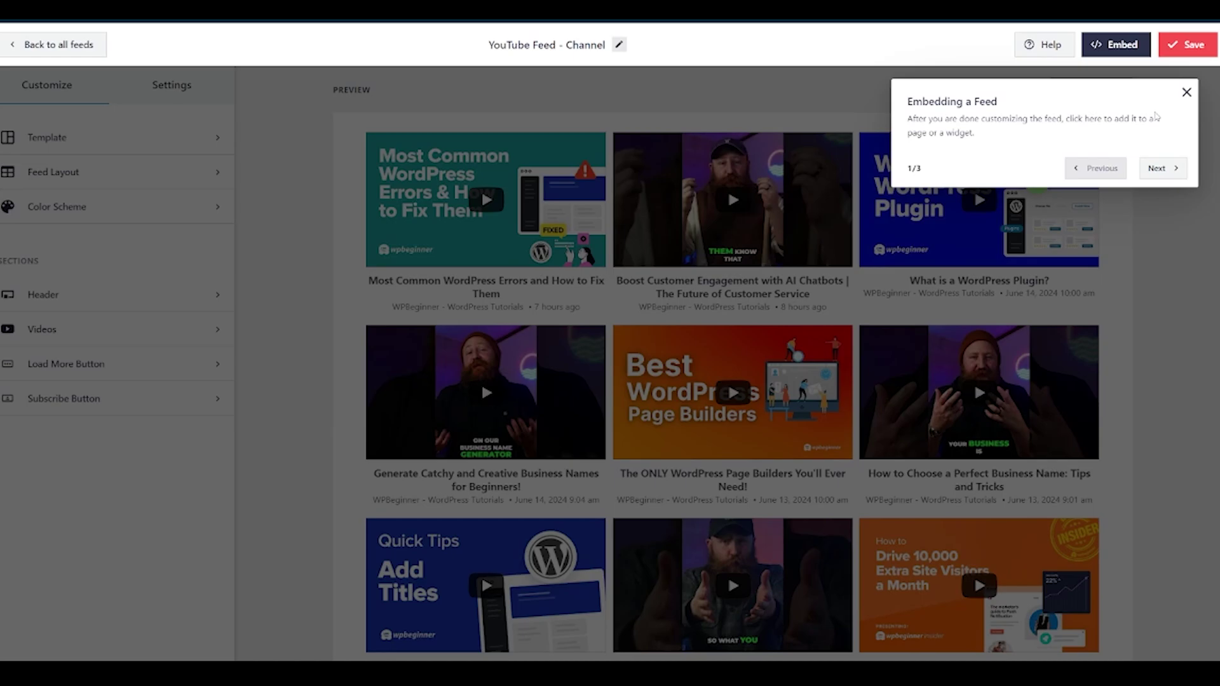
pyautogui.click(1195, 184)
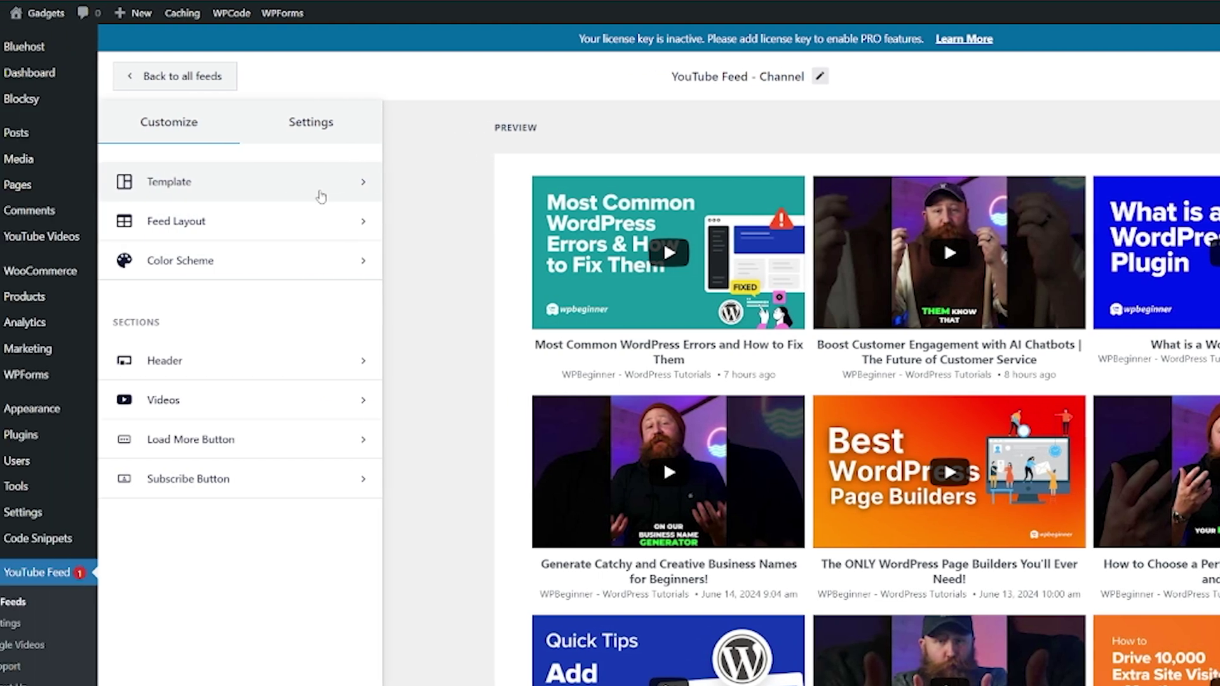
# Open the feed's Template settings and bring up the template choices for Gallery
pyautogui.click(321, 184)
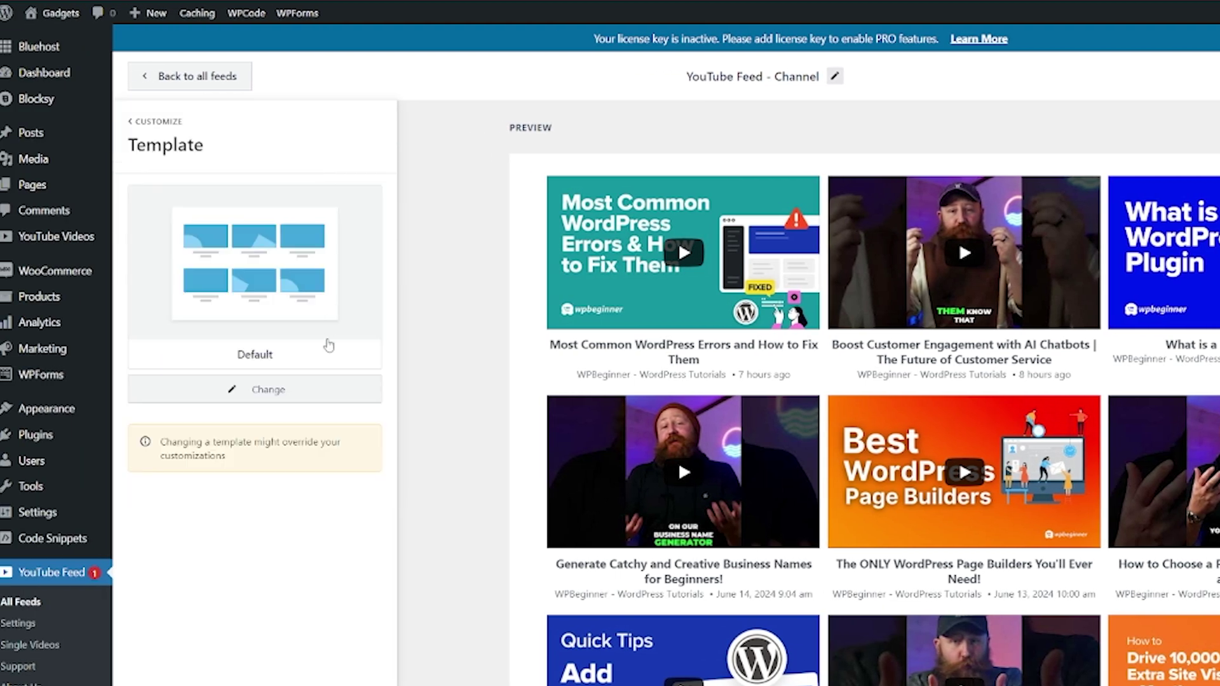
pyautogui.click(285, 389)
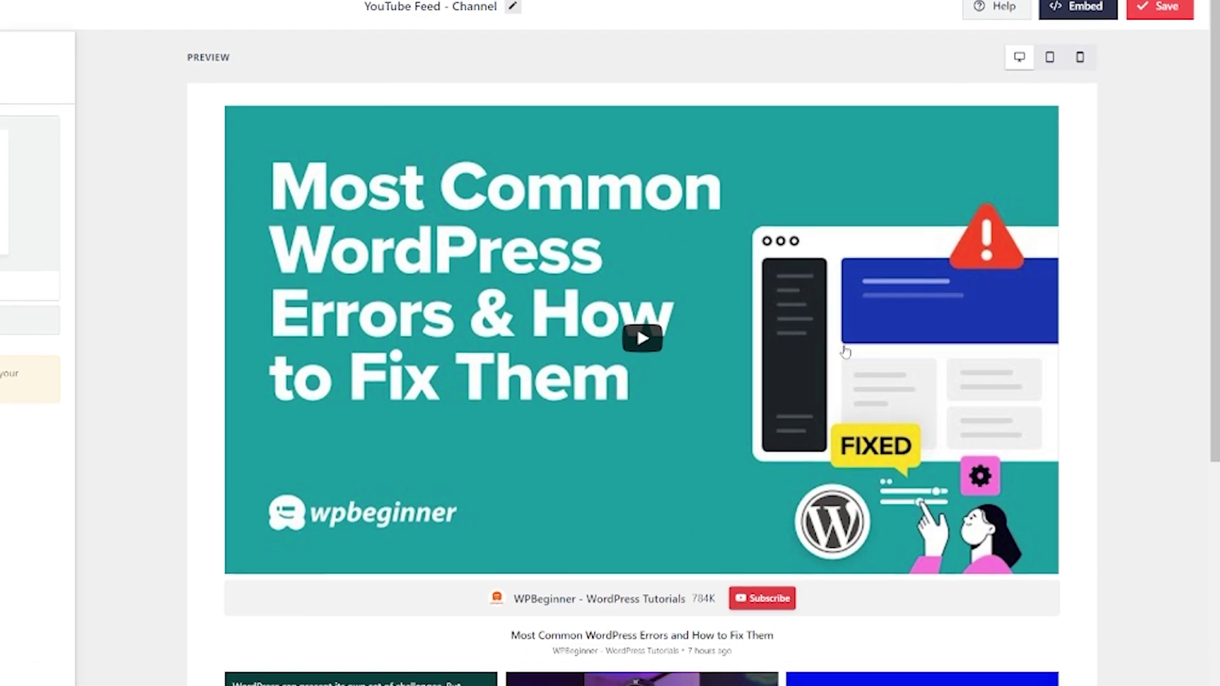
pyautogui.scroll(-5, 648, 445)
pyautogui.scroll(4, 476, 573)
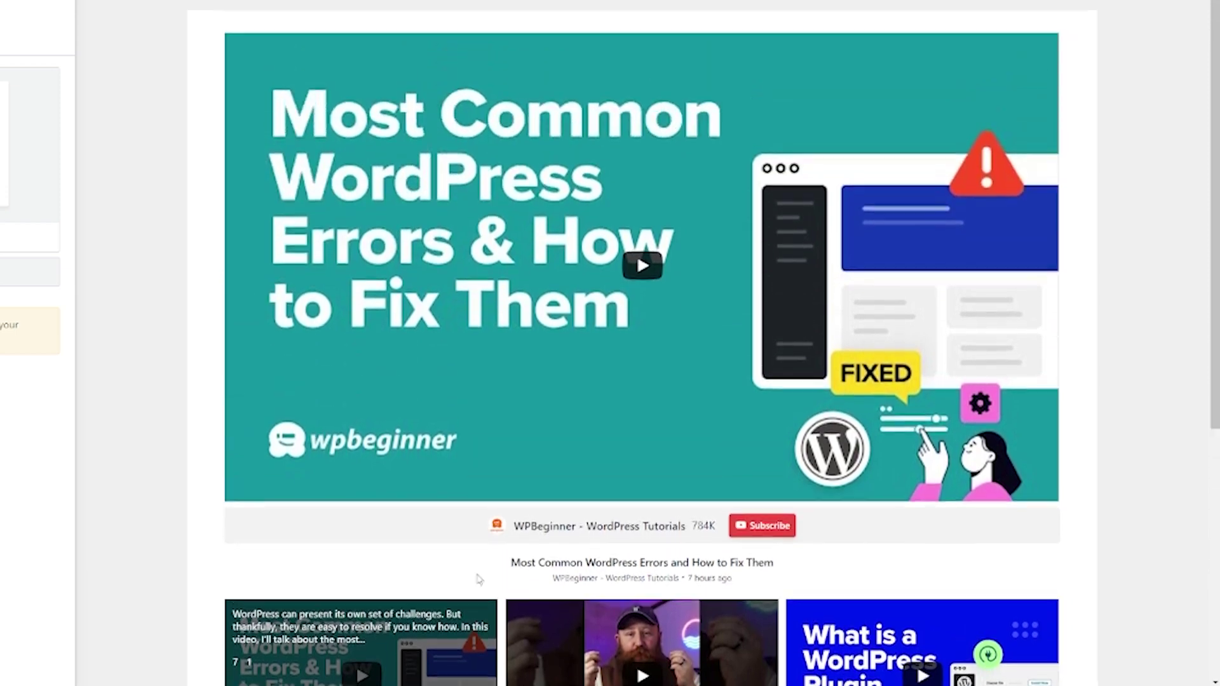
pyautogui.scroll(-5, 476, 573)
pyautogui.scroll(-2, 480, 579)
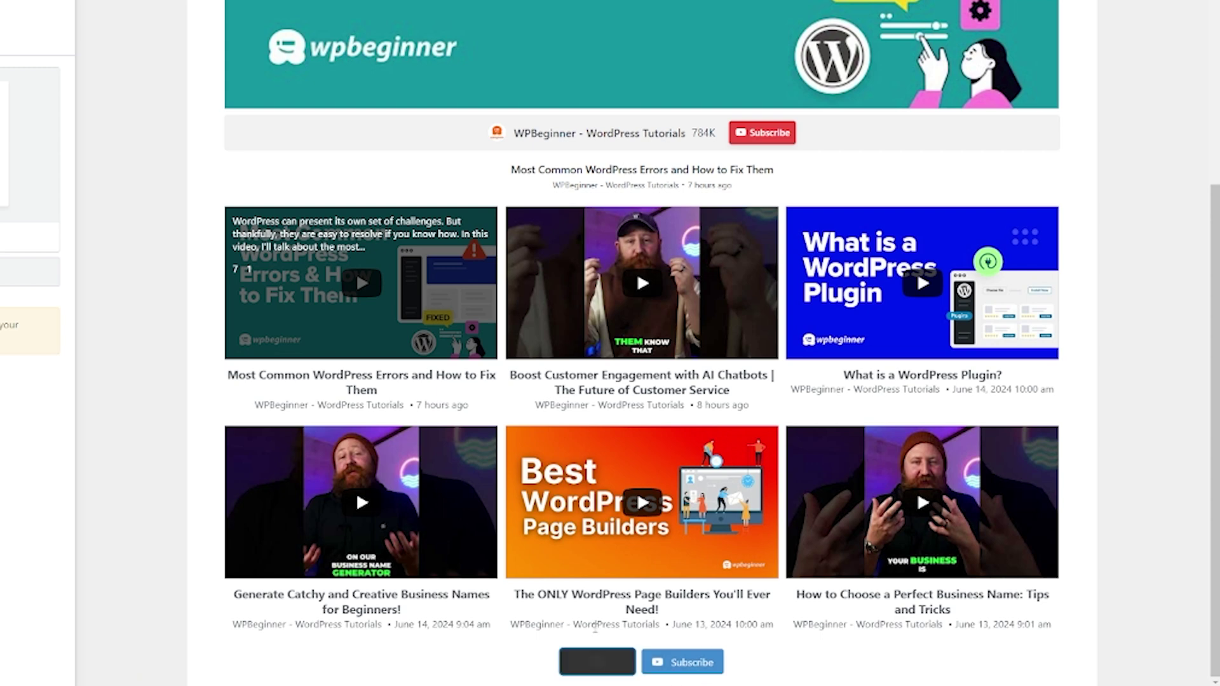
pyautogui.click(597, 662)
pyautogui.scroll(-9, 594, 622)
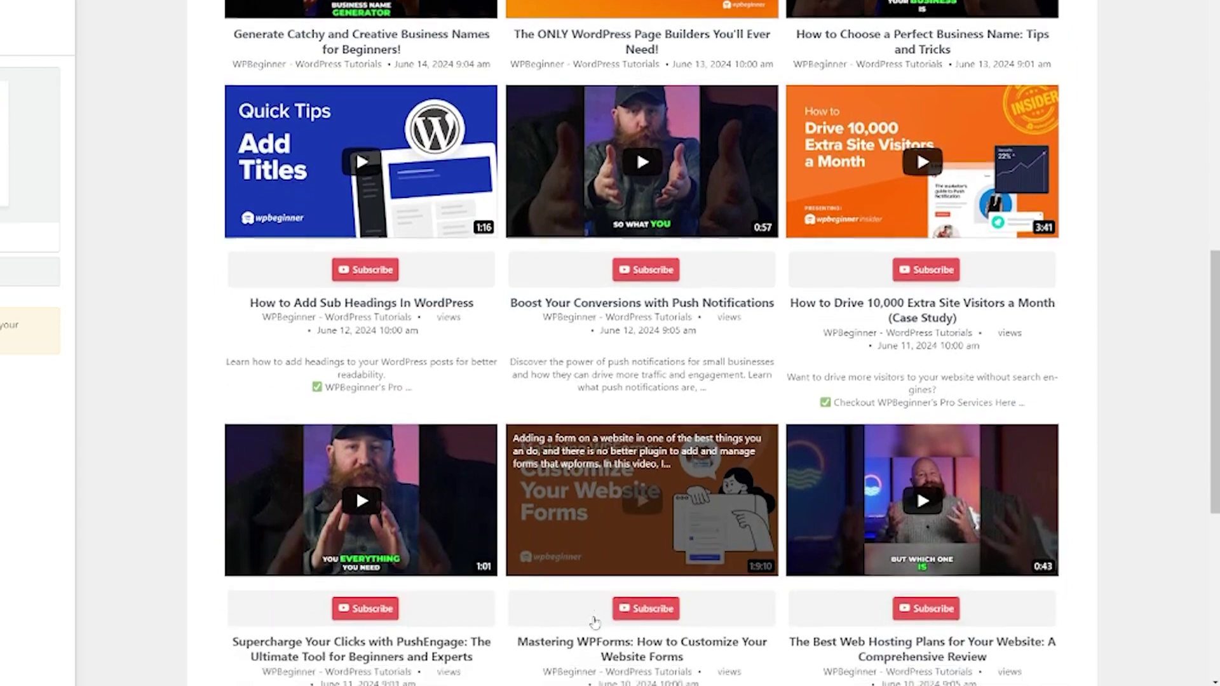
pyautogui.scroll(-8, 594, 621)
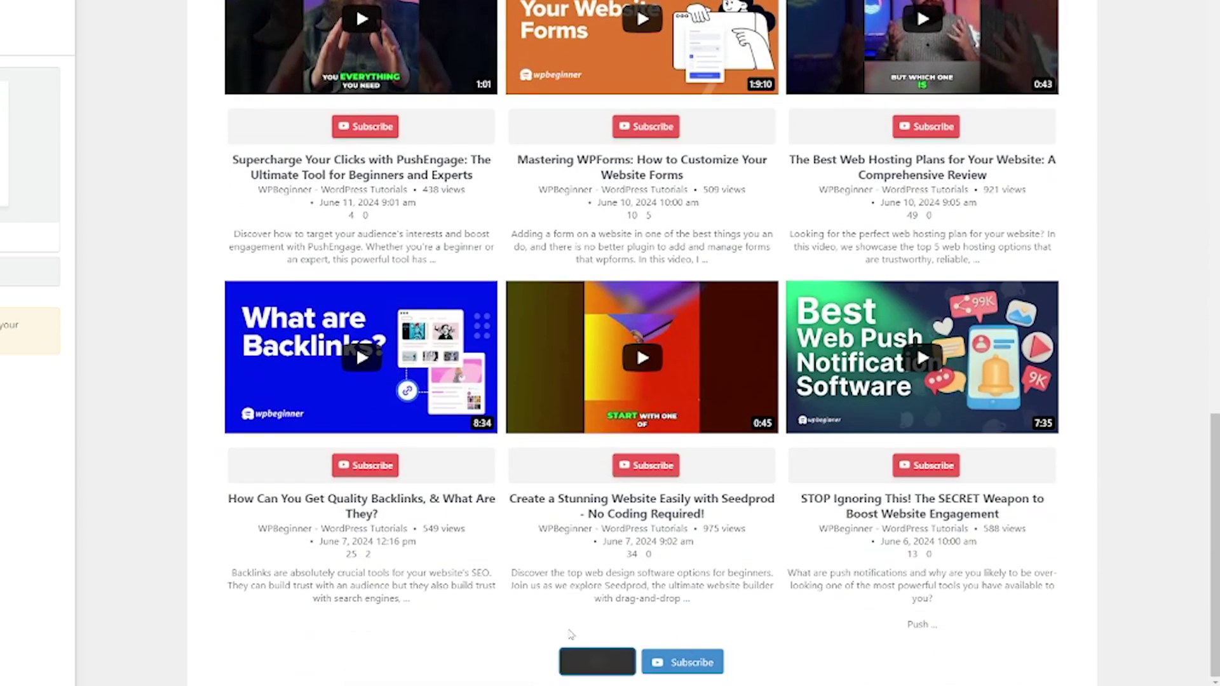
pyautogui.scroll(-10, 571, 623)
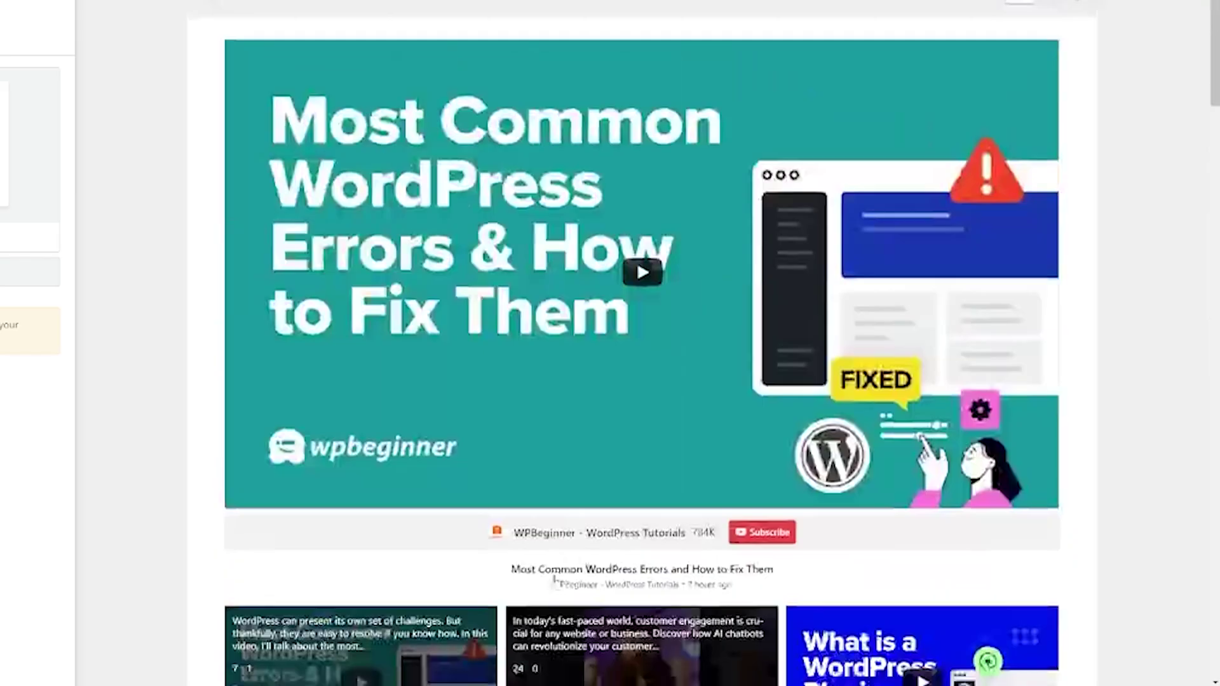
pyautogui.scroll(1, 555, 581)
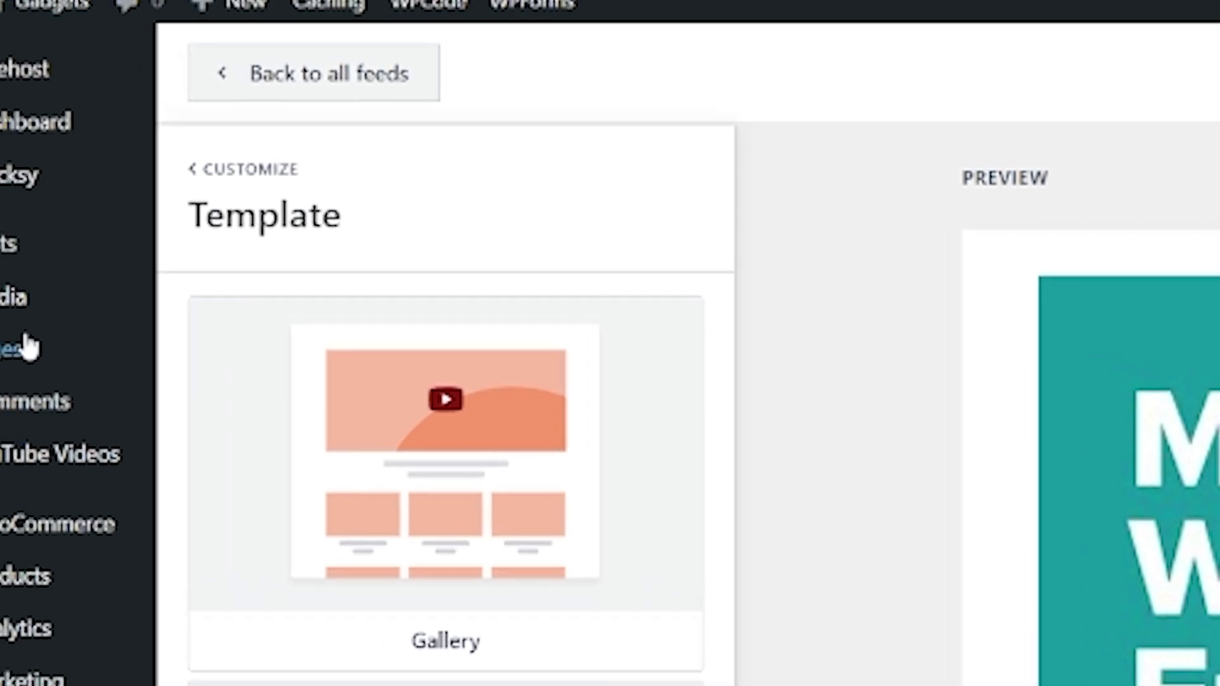
# Start a new page from Pages > Add New Page
pyautogui.moveTo(26, 349)
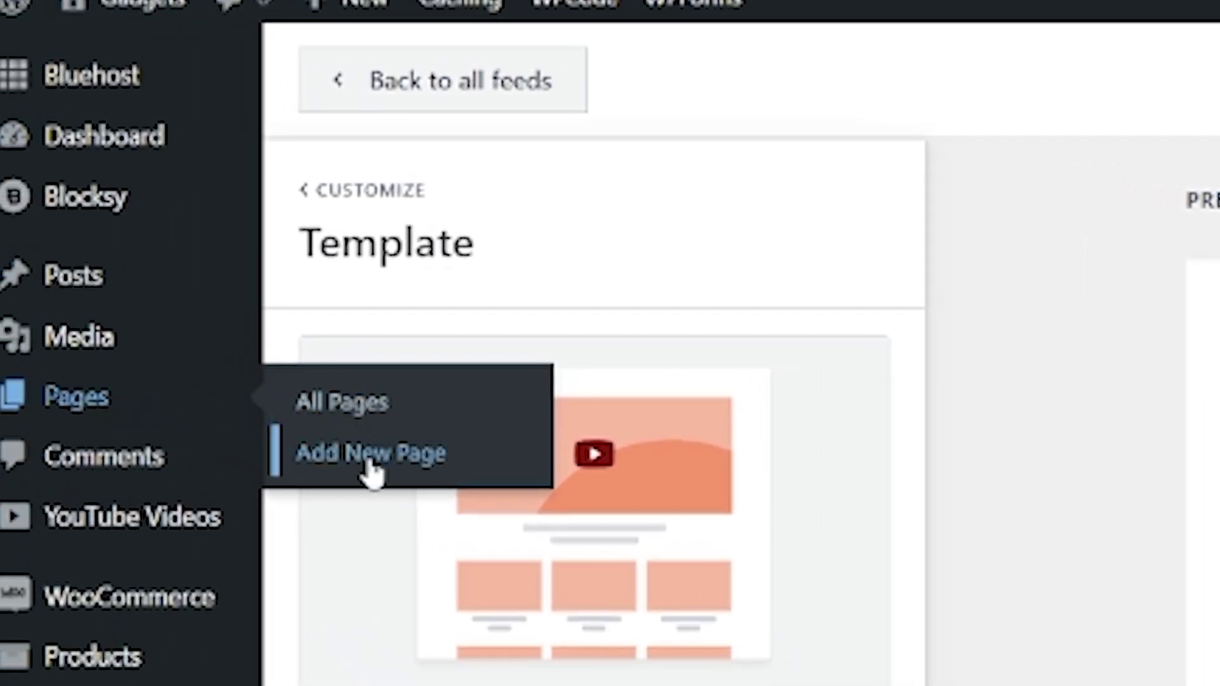
pyautogui.click(371, 463)
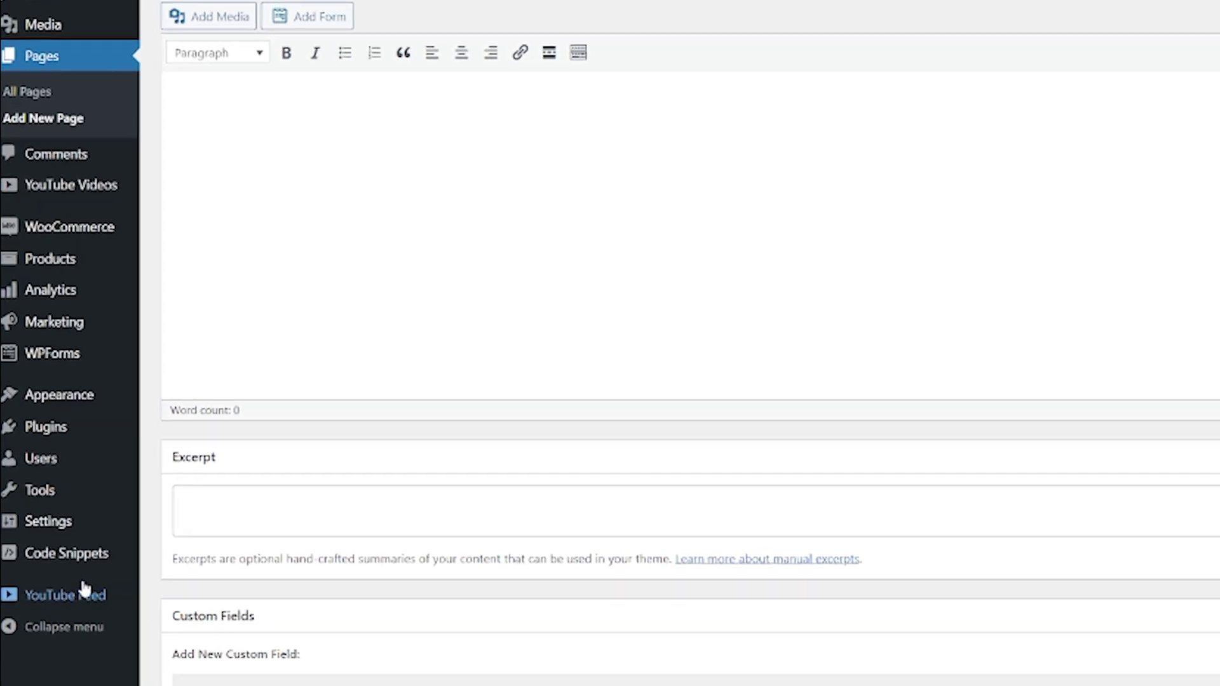
# Switch off the Disable Gutenberg Editor snippet in the Code Snippets list
pyautogui.moveTo(55, 594)
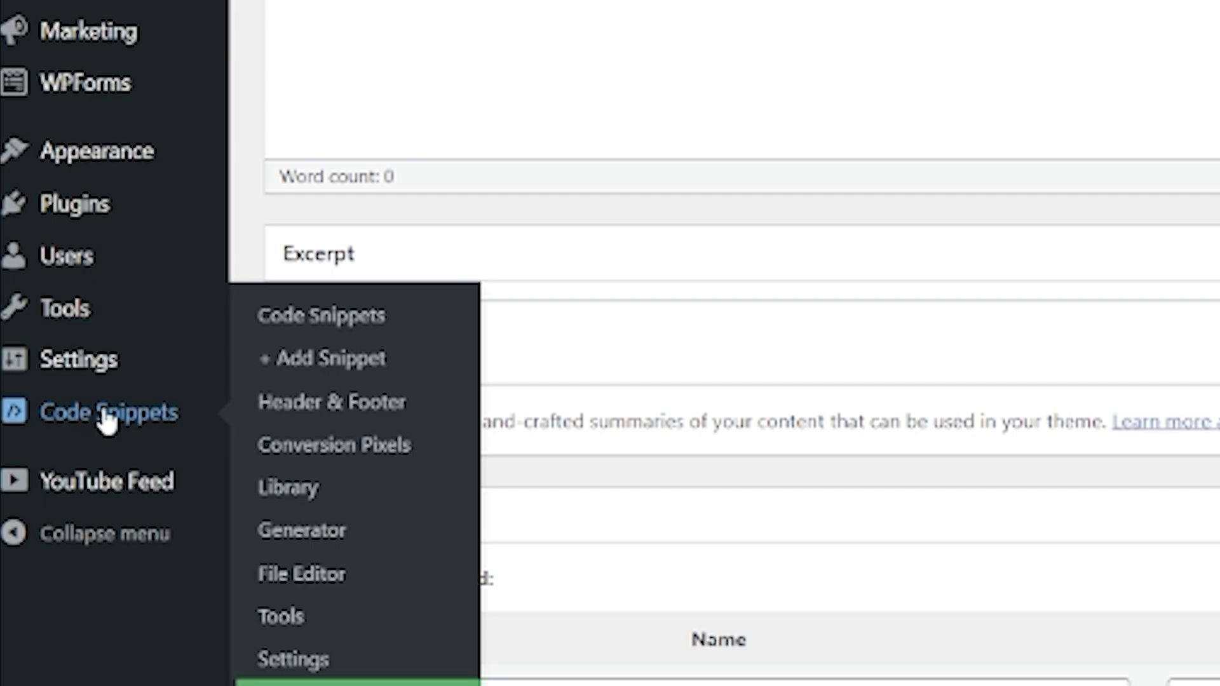
pyautogui.click(84, 495)
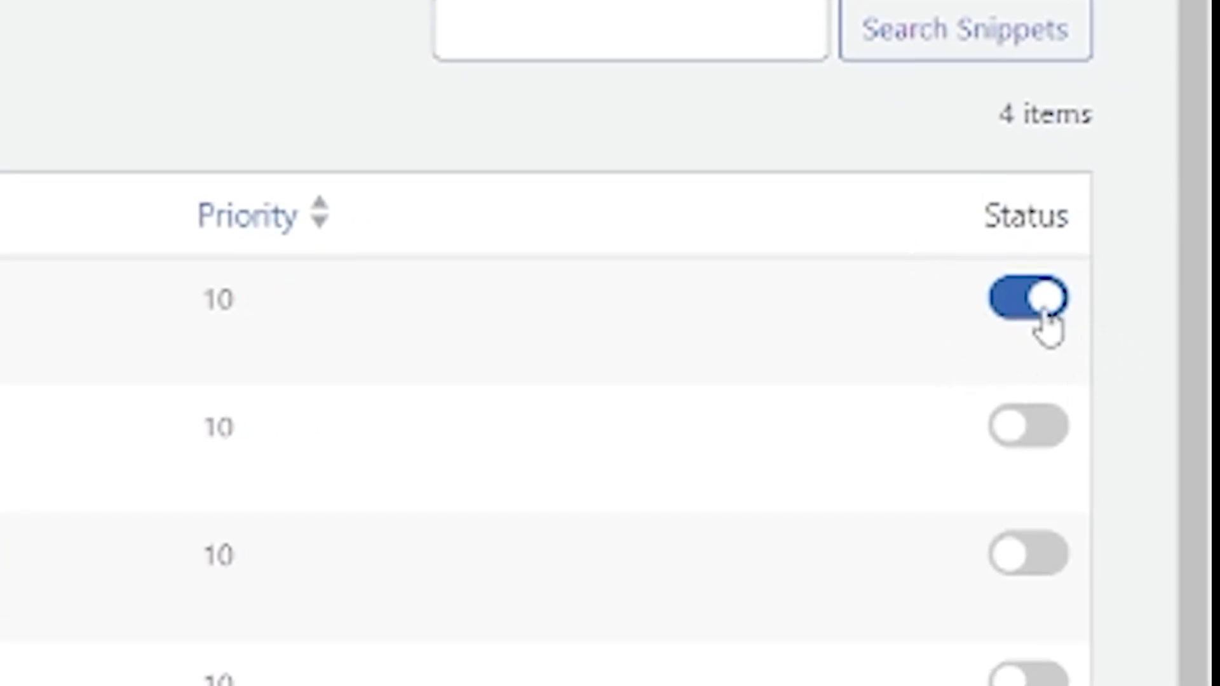
pyautogui.click(1046, 321)
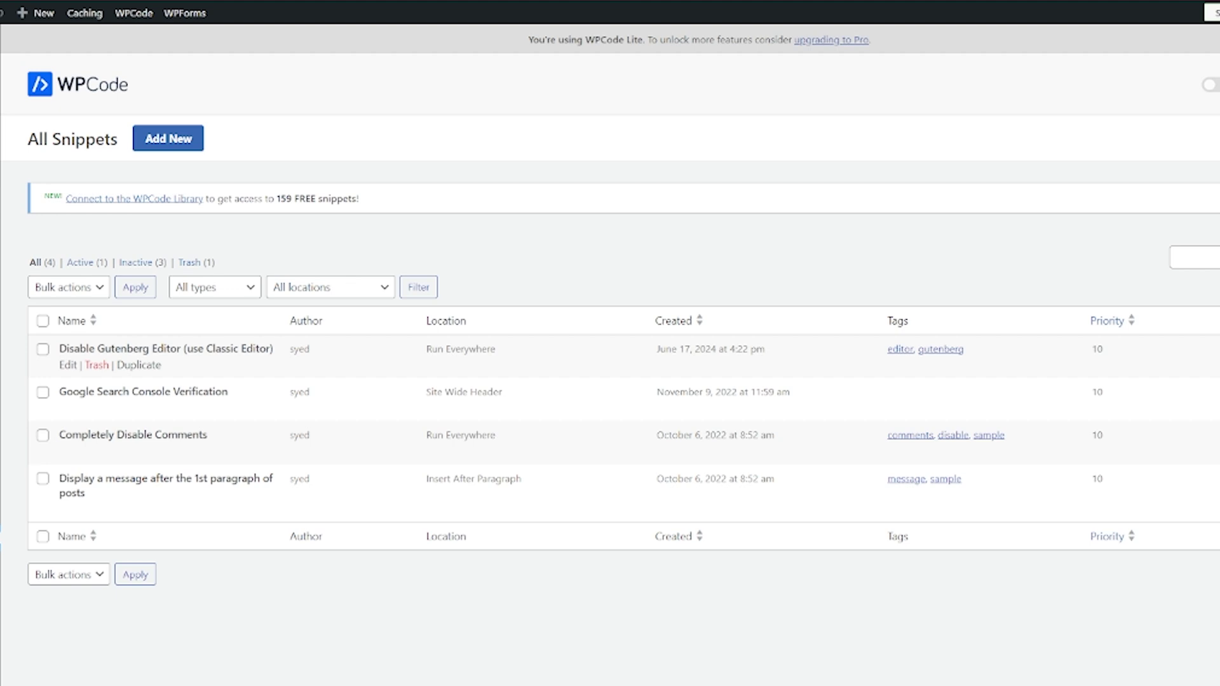
# Start a new block-editor page and title it 'YouTube Videos'
pyautogui.moveTo(37, 190)
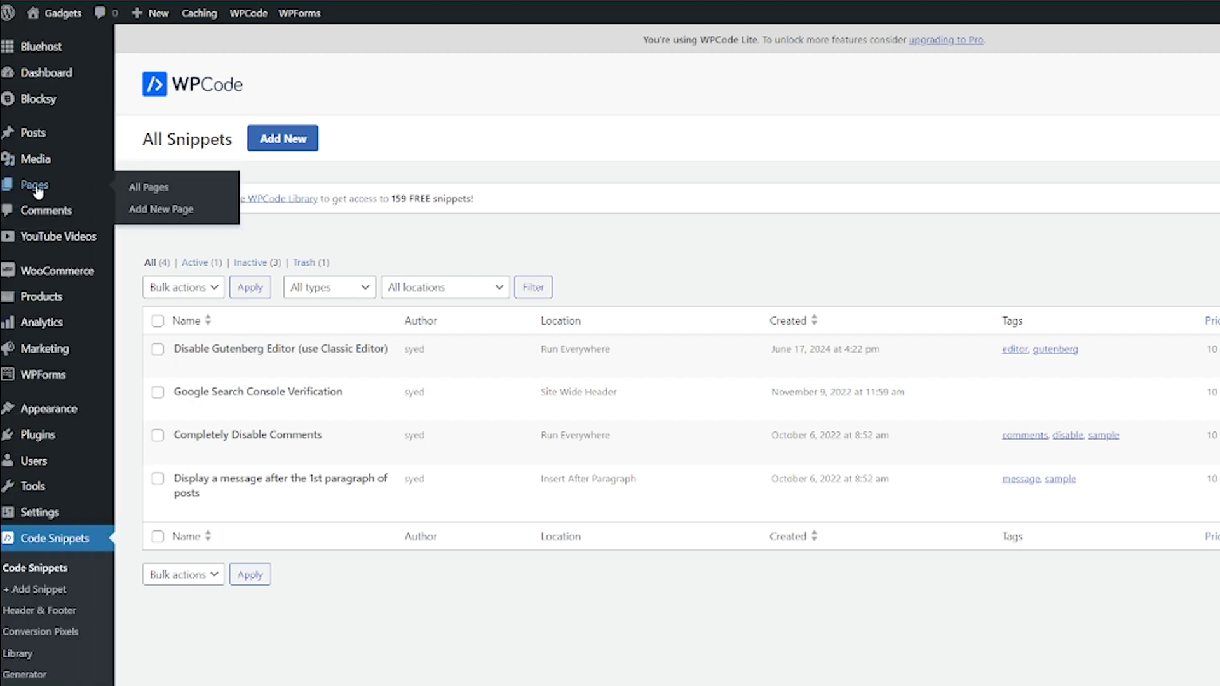
pyautogui.click(193, 219)
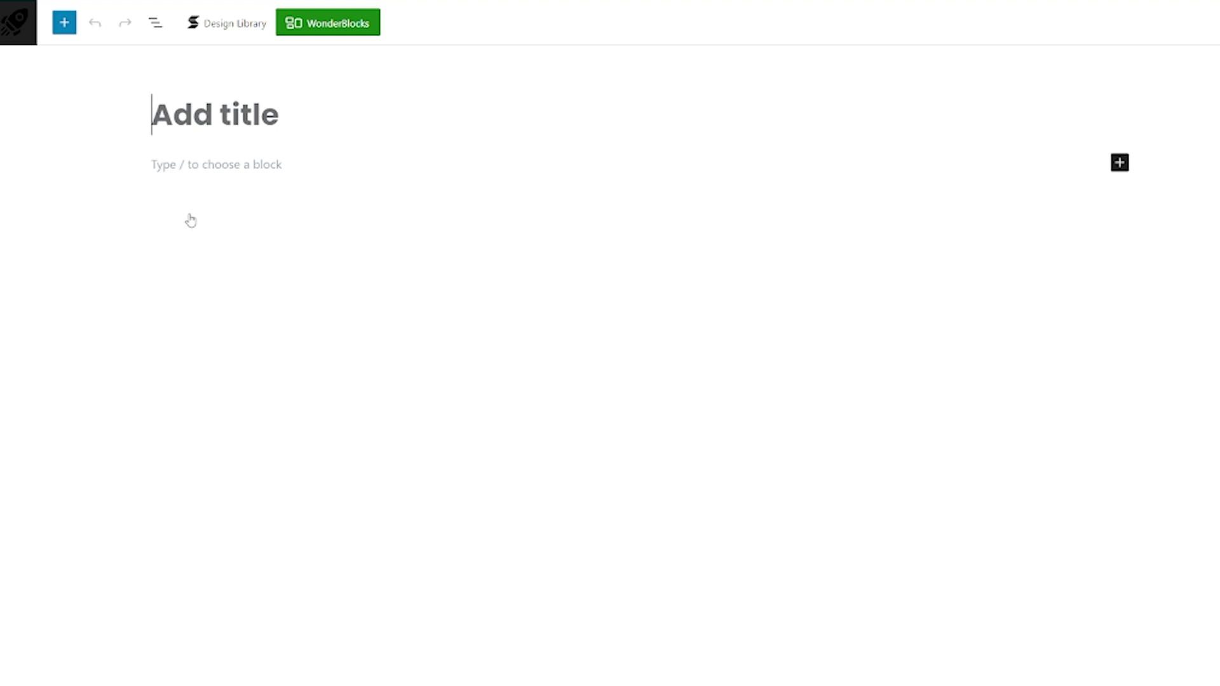
pyautogui.write('YouTube')
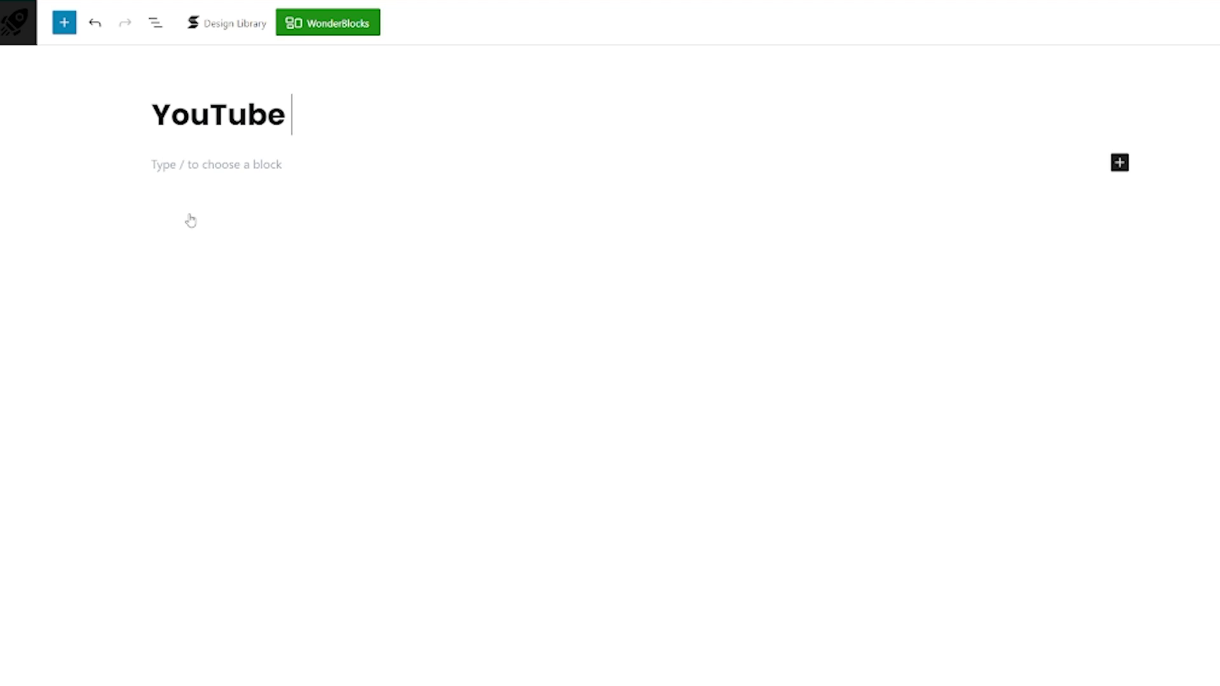
pyautogui.write(' Videos')
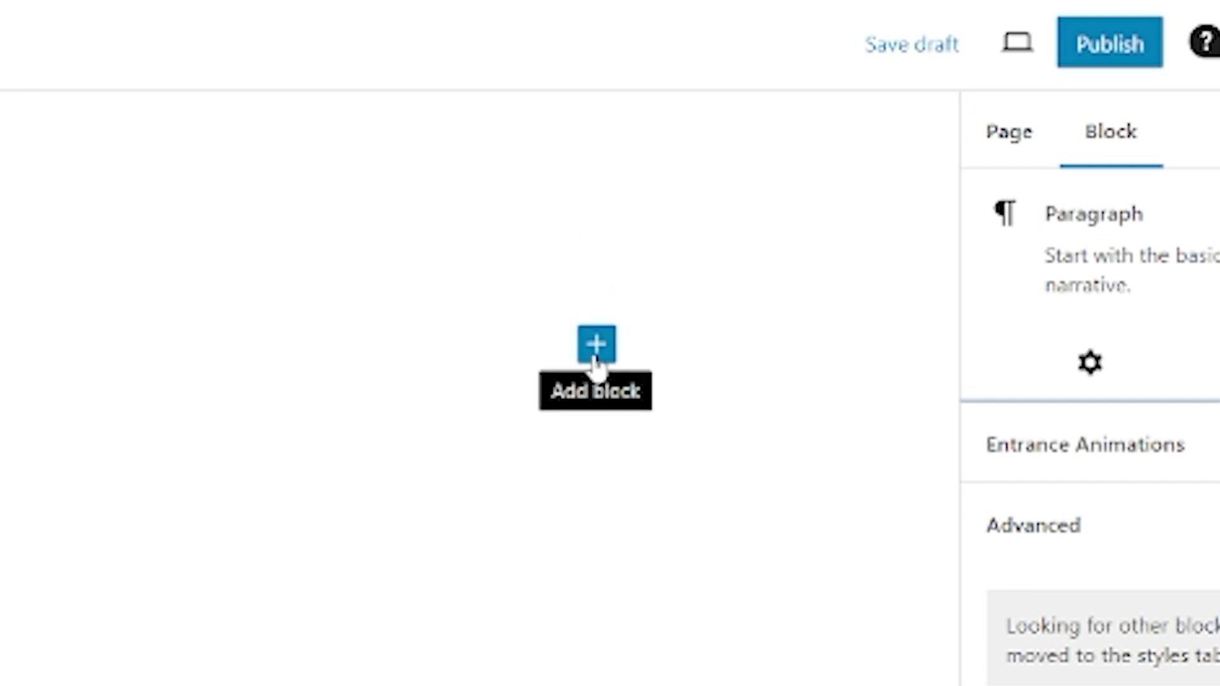
# Search the block inserter for 'youtube' and insert the Feeds for YouTube block
pyautogui.click(598, 346)
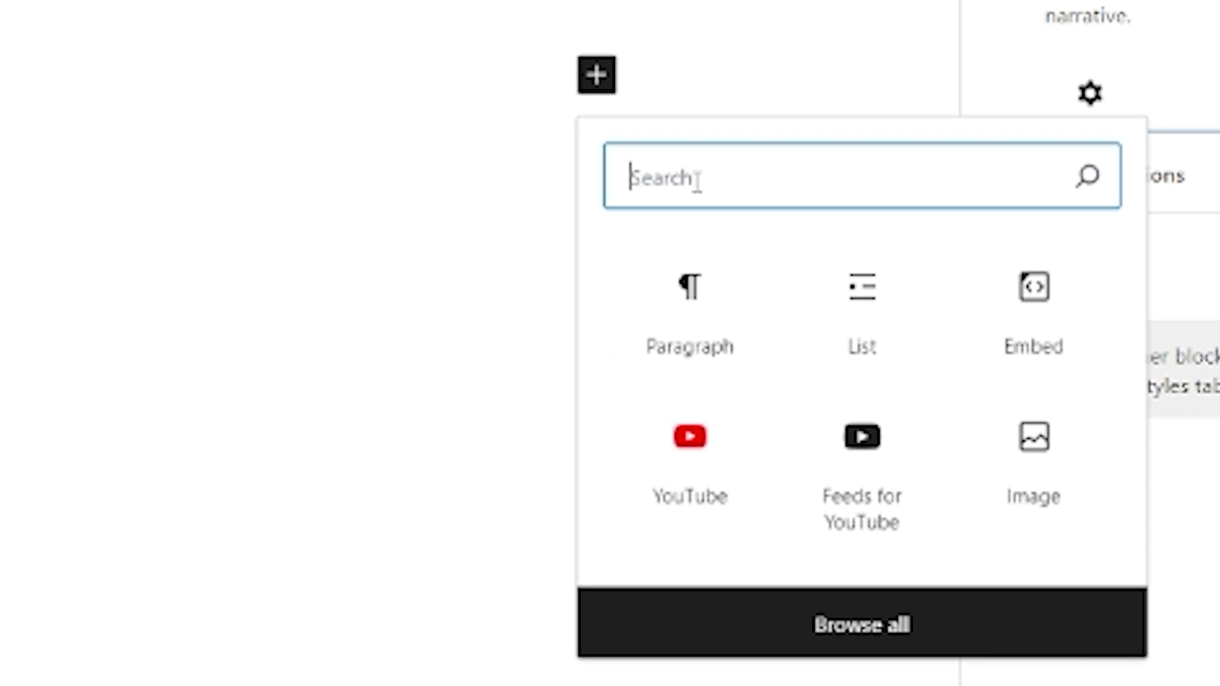
pyautogui.write('you tu')
pyautogui.press('BackSpace')
pyautogui.press('BackSpace')
pyautogui.press('BackSpace')
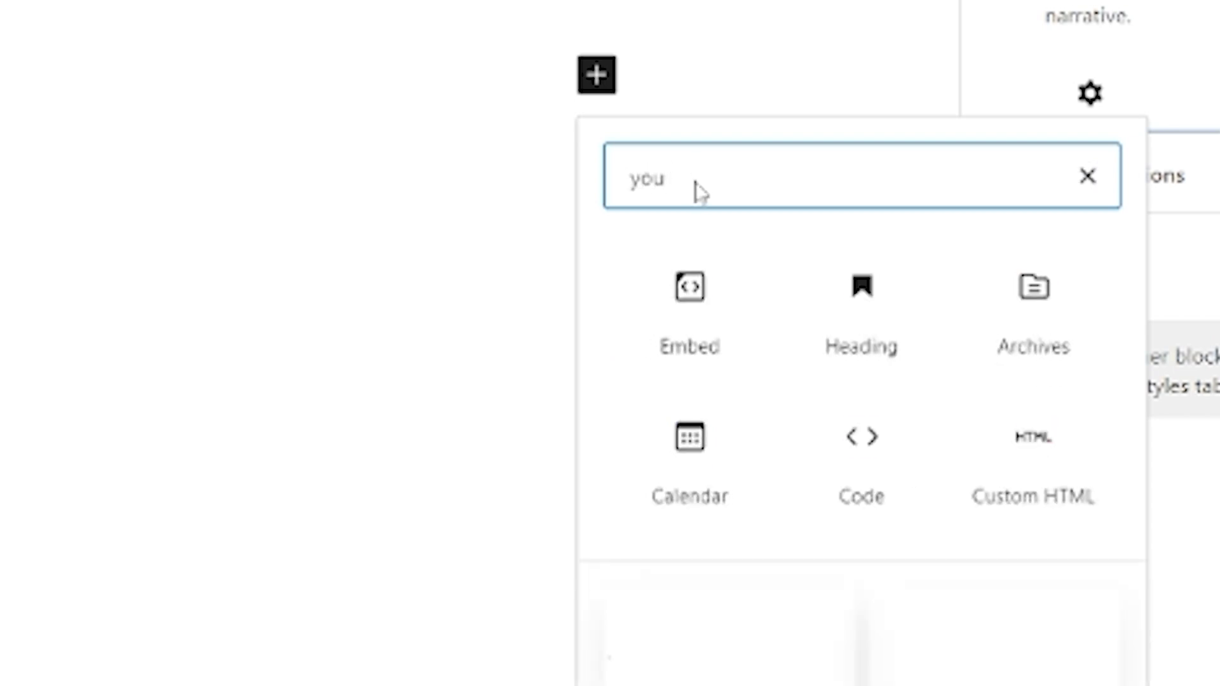
pyautogui.write('tube')
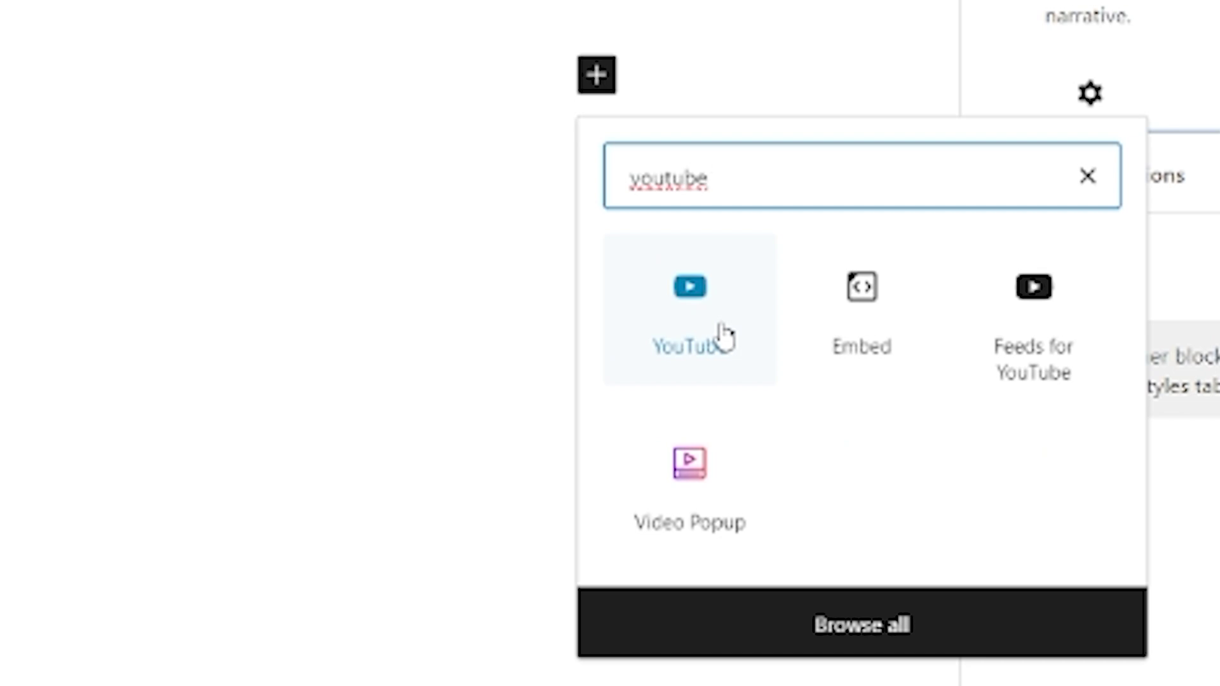
pyautogui.click(1053, 356)
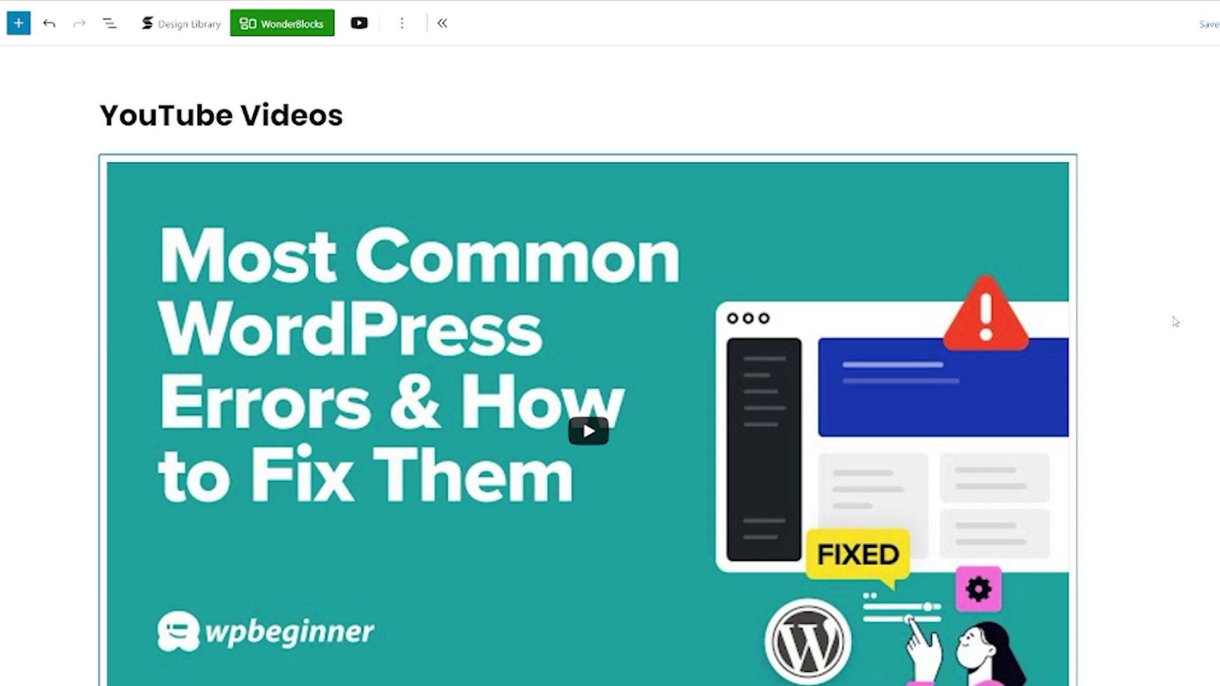
# Scroll down the YouTube Videos feed past the featured errors video and WPBeginner channel header to the video grid
pyautogui.scroll(-9, 1175, 322)
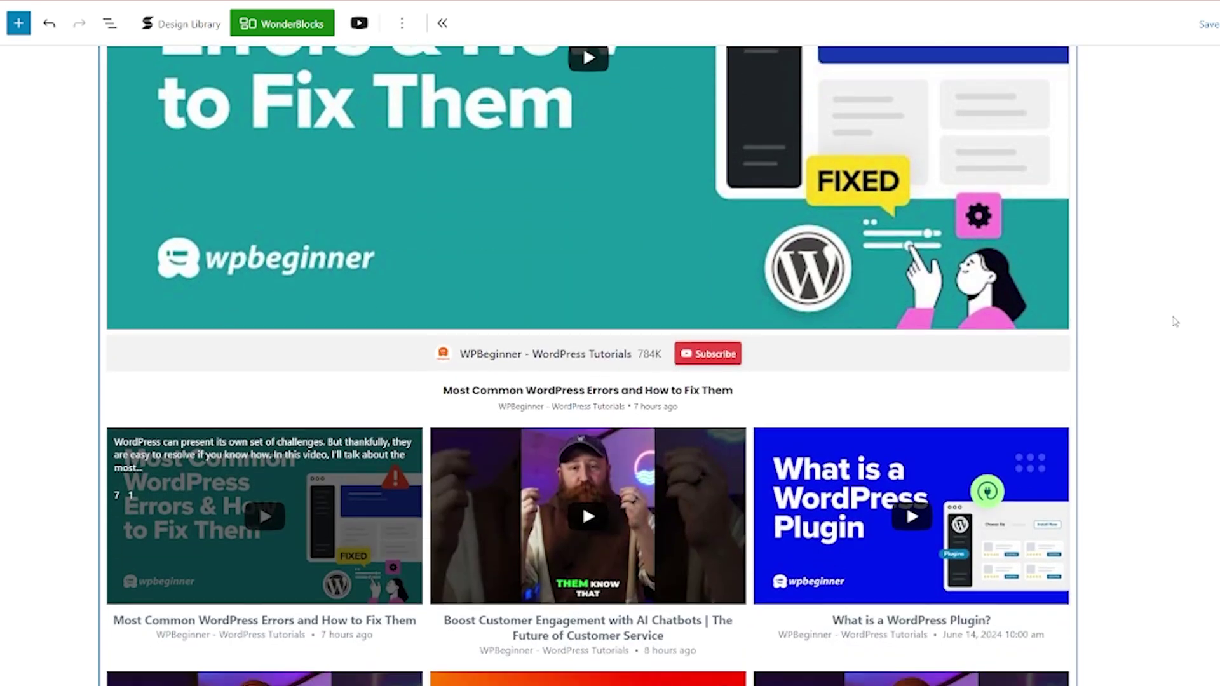